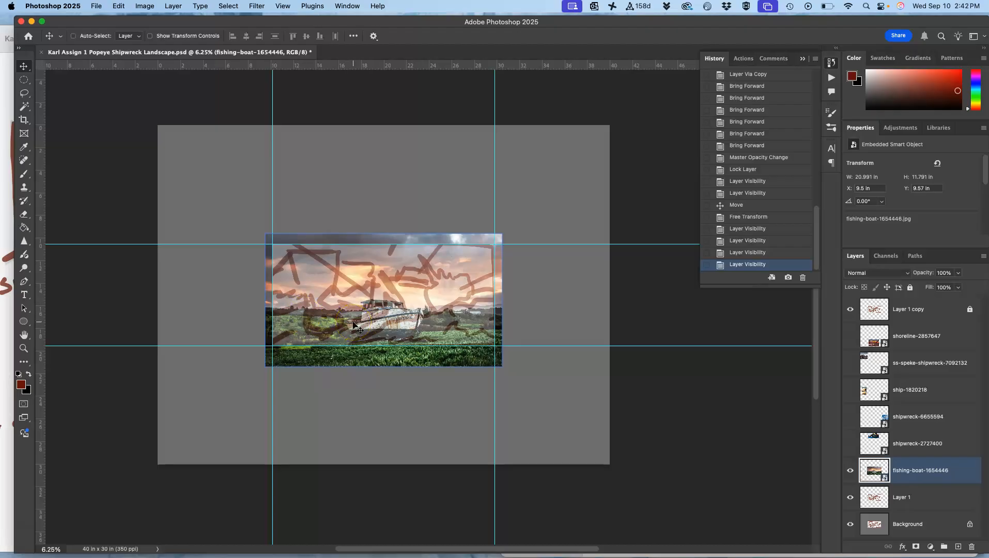
- Show the shipwreck-2727400 layer and move the image down so it overlaps the upper part of the fishing boat picture
key("super")
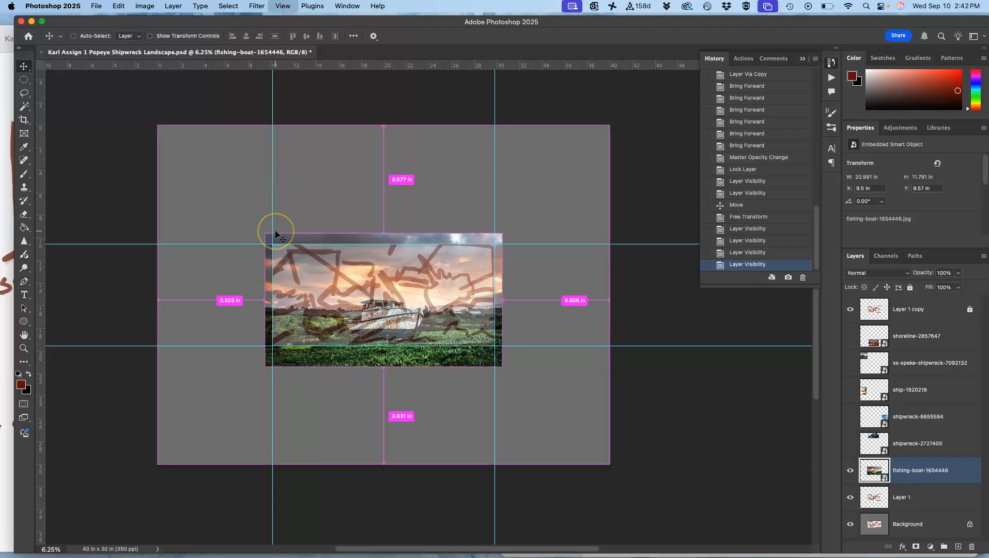
key("super+equal")
key("super+equal")
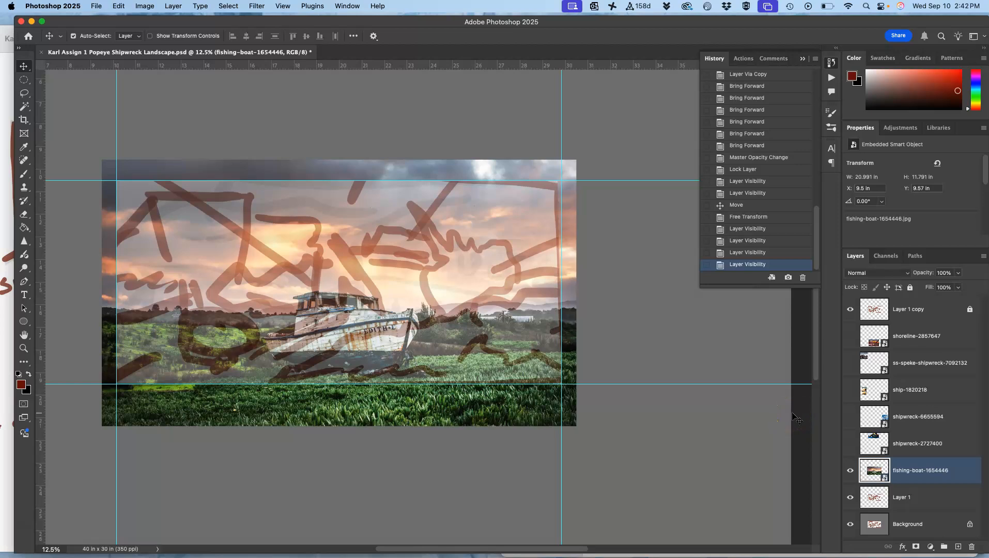
left_click(850, 442)
scroll(417, 174, "up", 5)
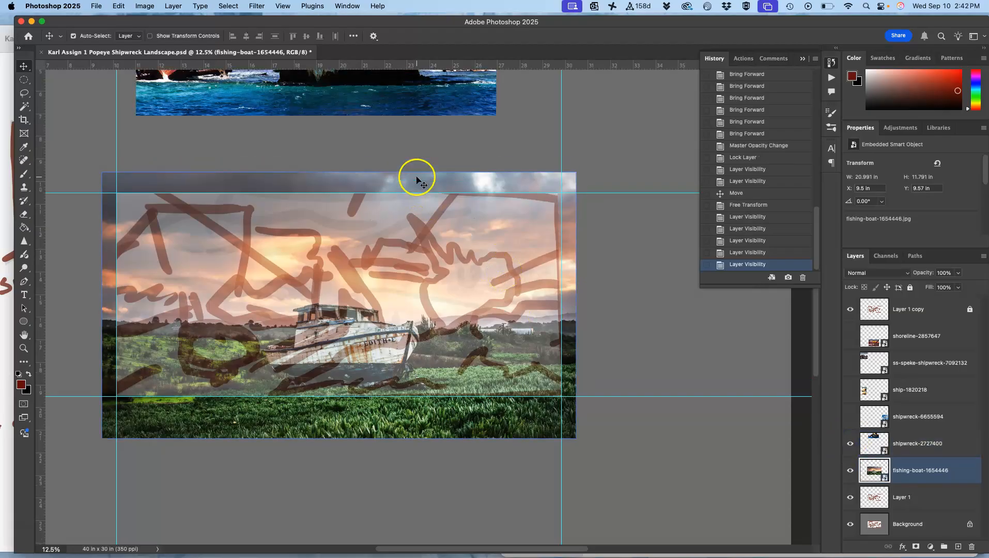
left_click(417, 178, "shift")
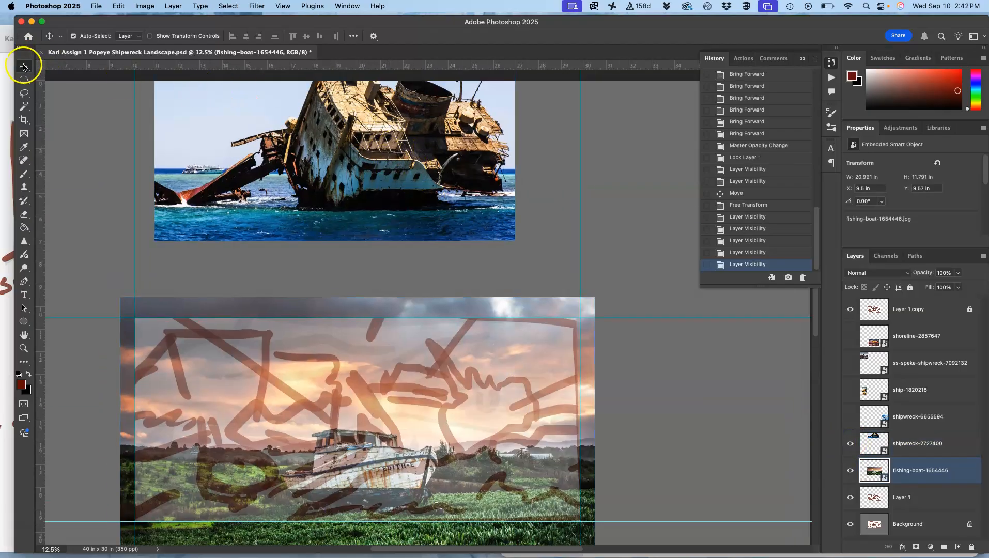
left_click_drag(290, 120, 363, 236)
- Scale the shipwreck image down to about 8 in wide and place it just above the fishing boat
key("super+t")
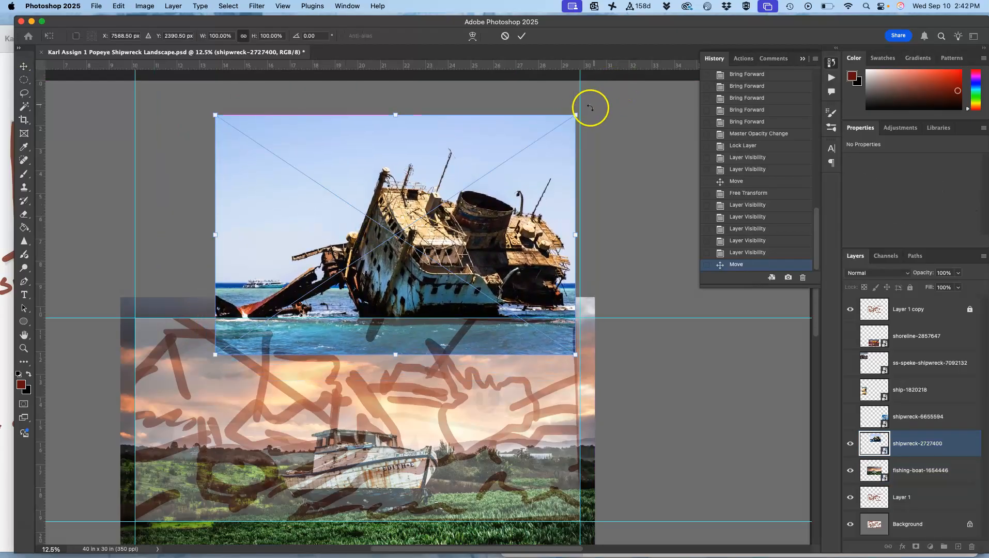
left_click_drag(576, 114, 399, 233)
left_click_drag(366, 291, 440, 367)
left_click_drag(473, 307, 471, 311)
key("Return")
- Hide the Layer 1 copy sketch overlay to get a clear view of the shipwreck image
key("super+equal")
key("super+equal")
key("super+equal")
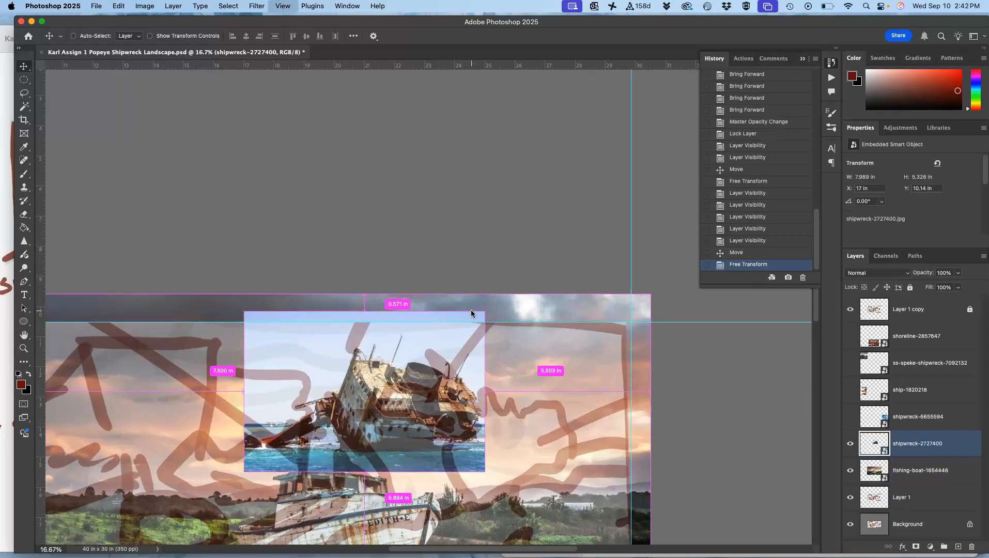
scroll(471, 310, "down", 2)
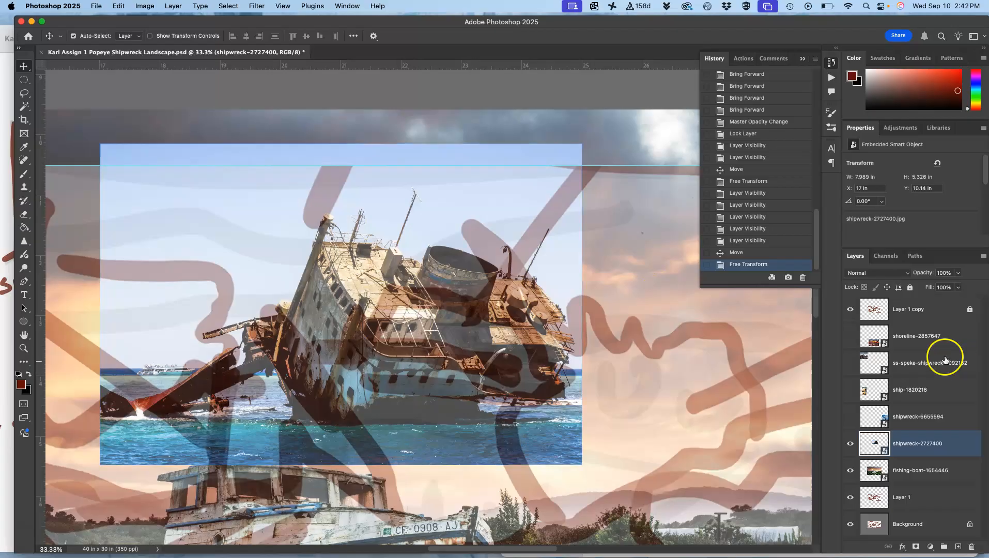
left_click(852, 308)
left_click(850, 309)
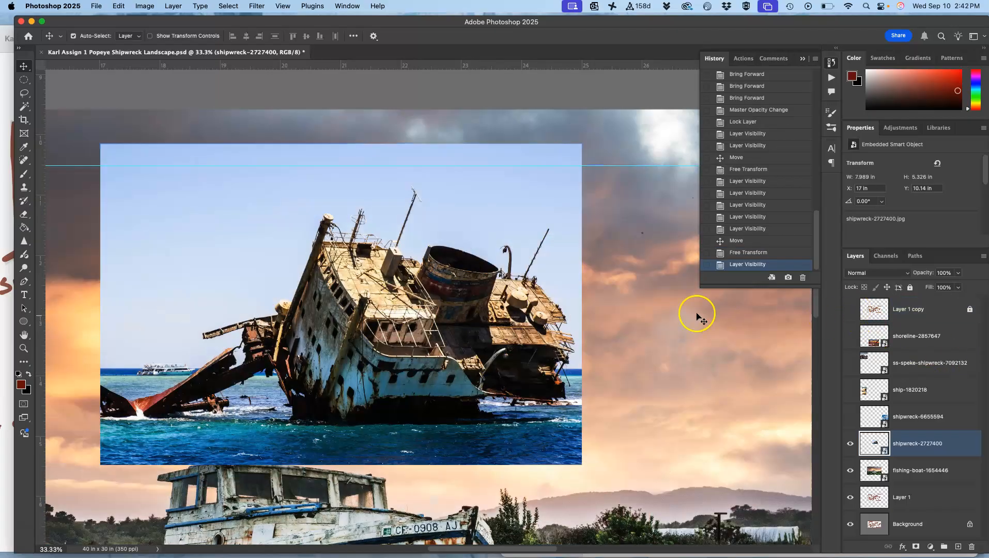
- Draw a loose freehand Lasso selection around the wrecked ship and its water on the shipwreck-2727400 layer
left_click(24, 94)
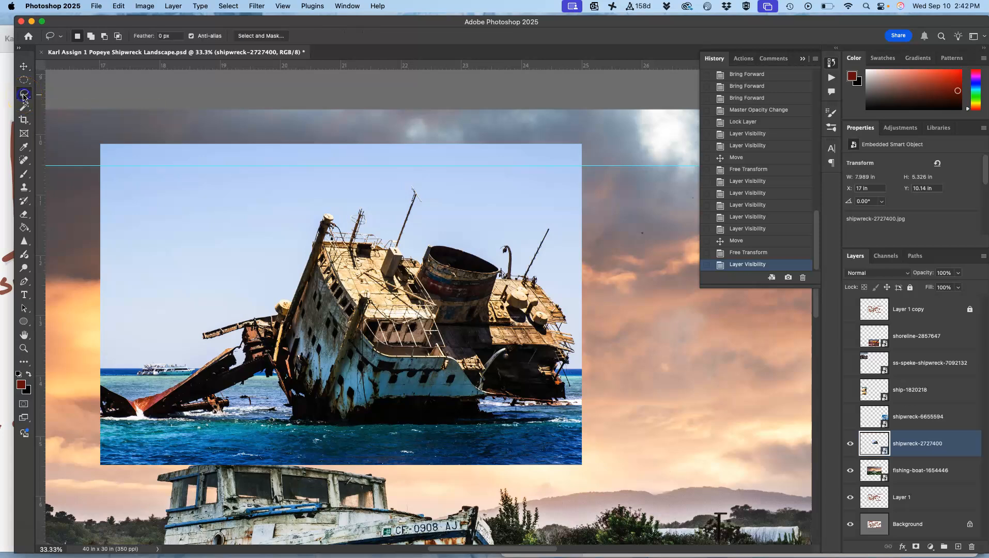
left_click(850, 444)
left_click(850, 444)
left_click(900, 443)
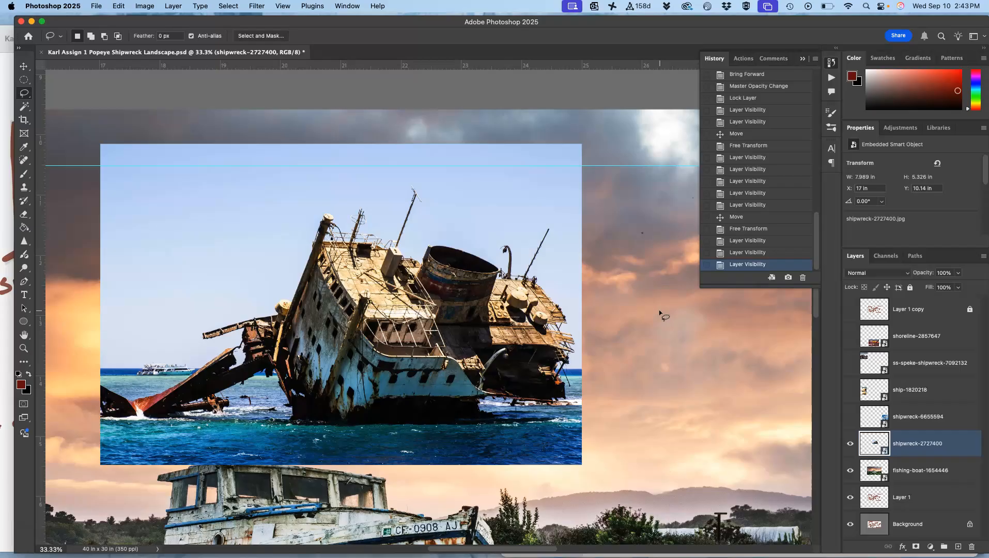
mouse_move(595, 284)
left_mouse_down()
mouse_move(568, 282)
mouse_move(557, 259)
left_mouse_up()
mouse_move(517, 225)
left_mouse_down()
mouse_move(483, 240)
mouse_move(444, 229)
mouse_move(438, 196)
mouse_move(415, 178)
mouse_move(389, 200)
left_mouse_up()
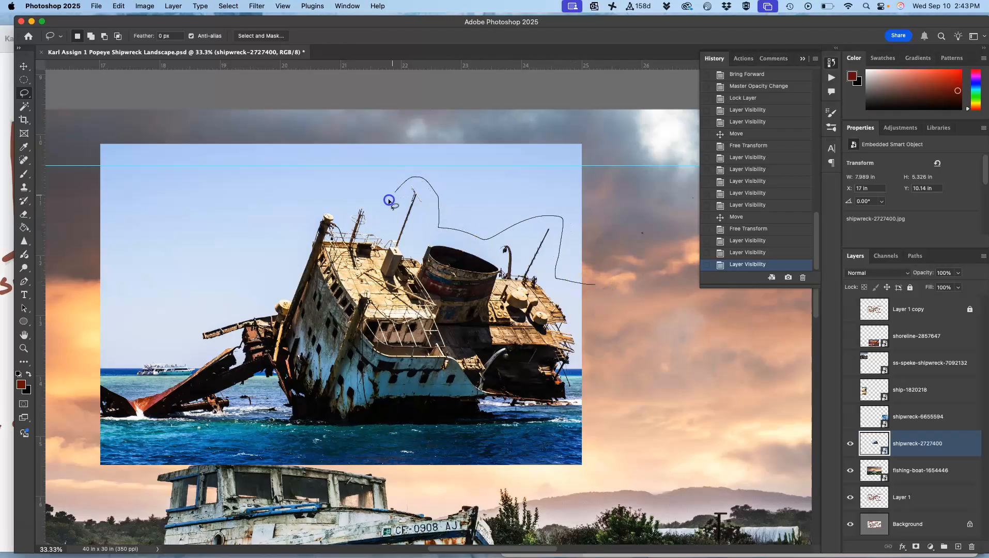
left_click_drag(320, 205, 293, 246)
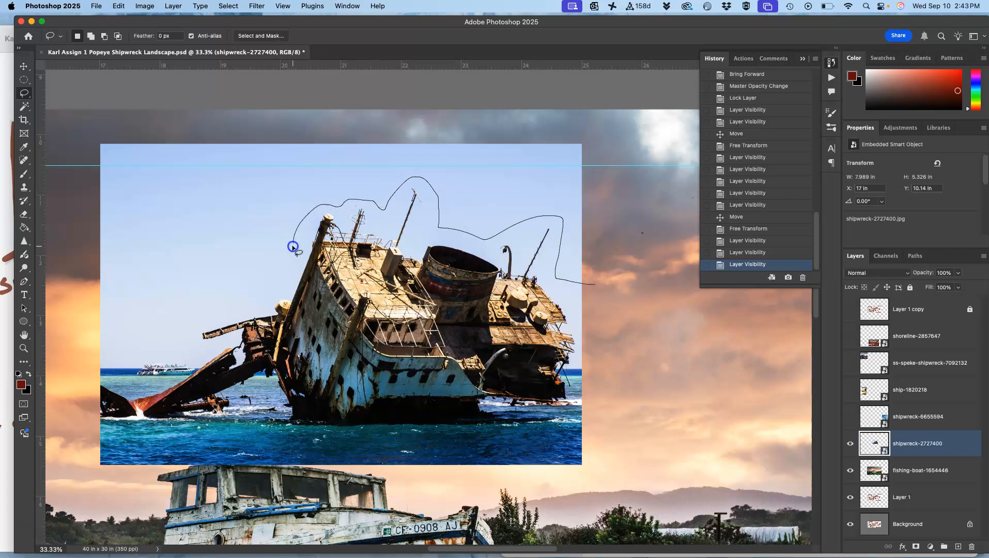
left_click_drag(255, 288, 190, 325)
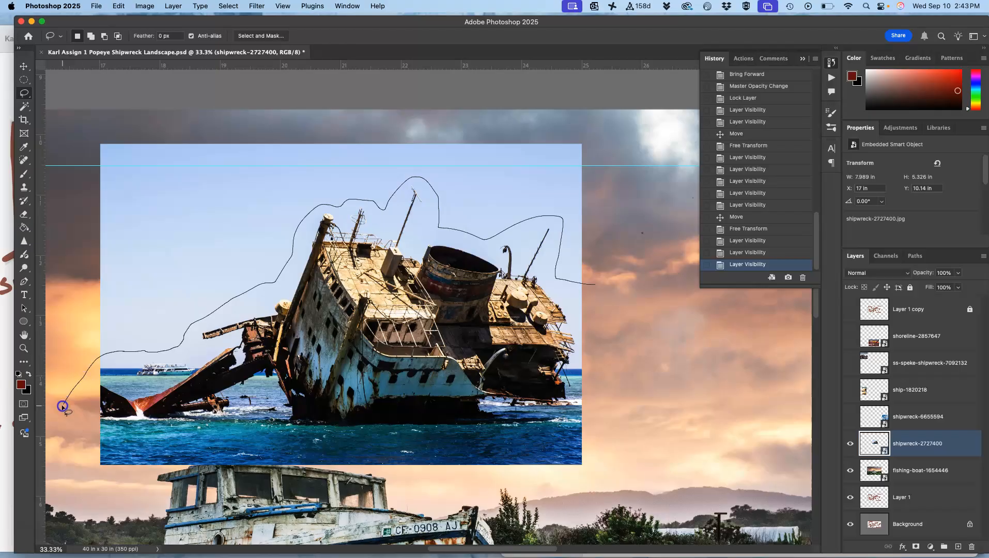
mouse_move(44, 466)
left_mouse_down()
mouse_move(146, 485)
mouse_move(256, 483)
left_mouse_up()
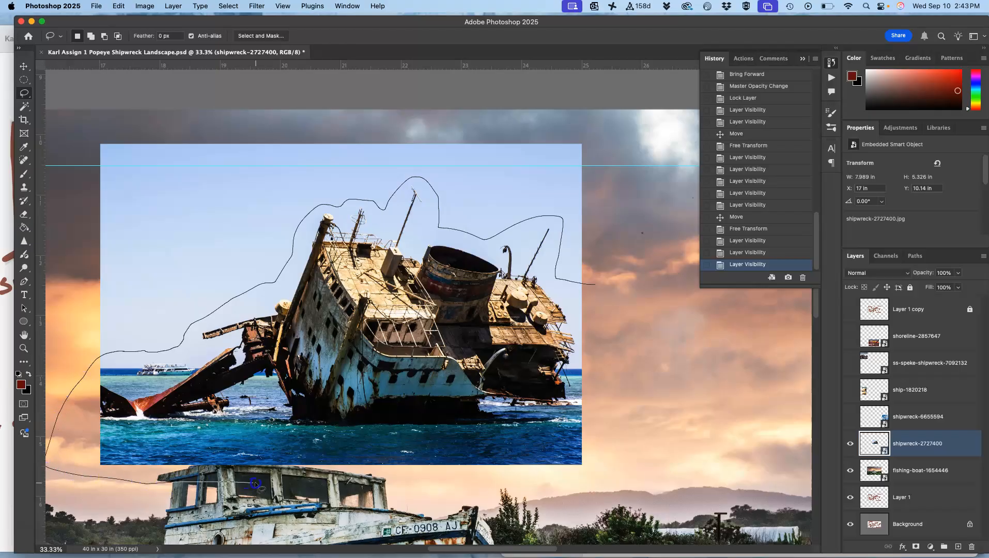
mouse_move(360, 482)
left_mouse_down()
mouse_move(644, 472)
mouse_move(667, 400)
mouse_move(646, 299)
mouse_move(607, 285)
left_mouse_up()
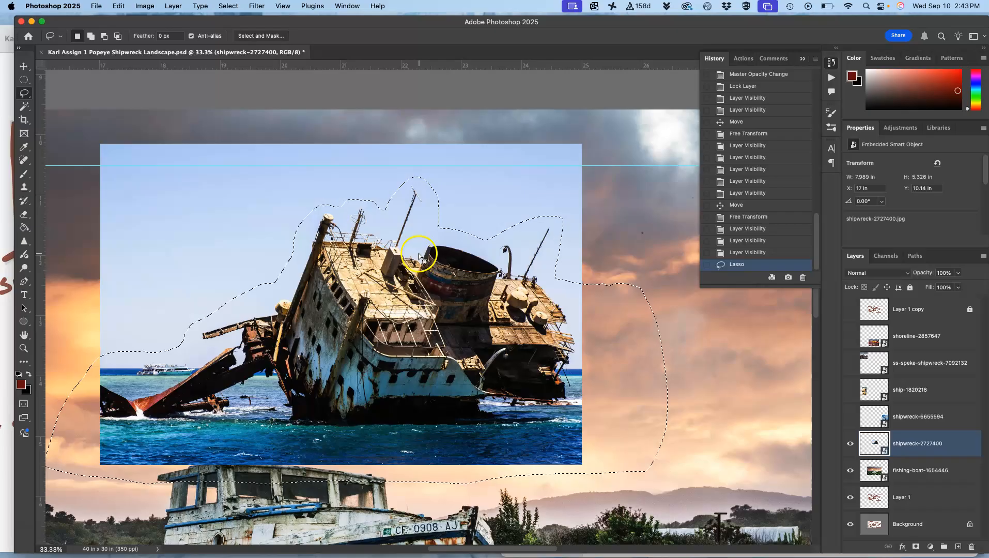
- Try to delete the selected area directly from the shipwreck-2727400 smart object
left_click(887, 443)
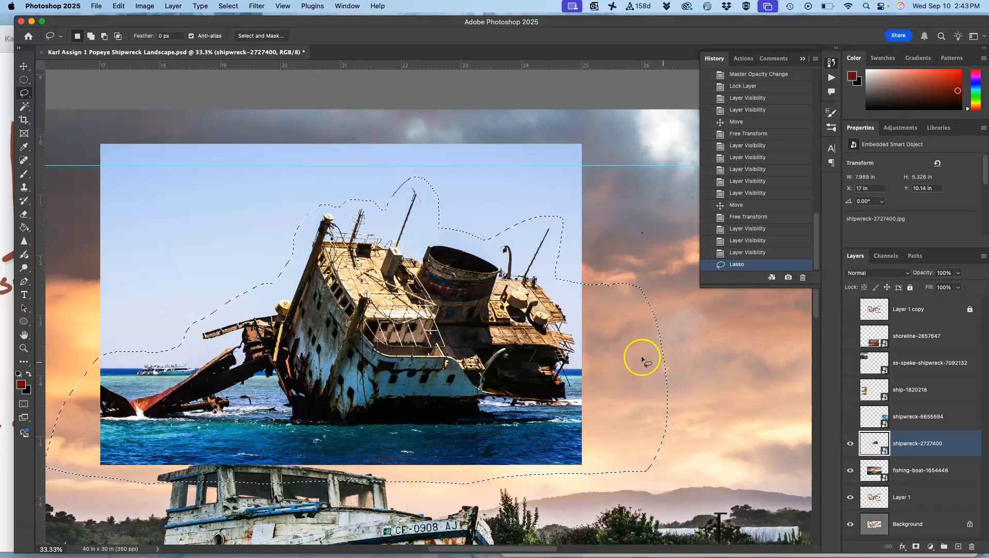
key("Delete")
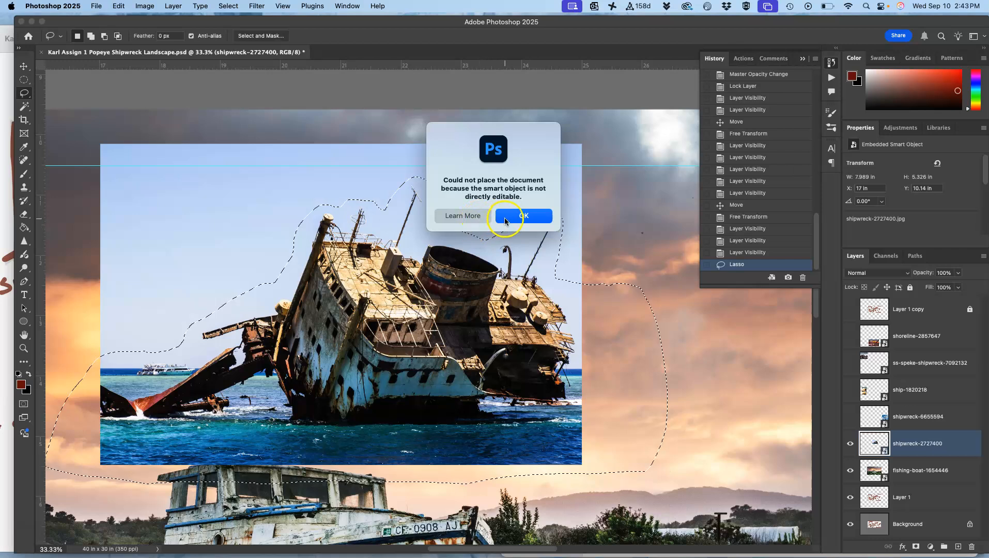
left_click(523, 216)
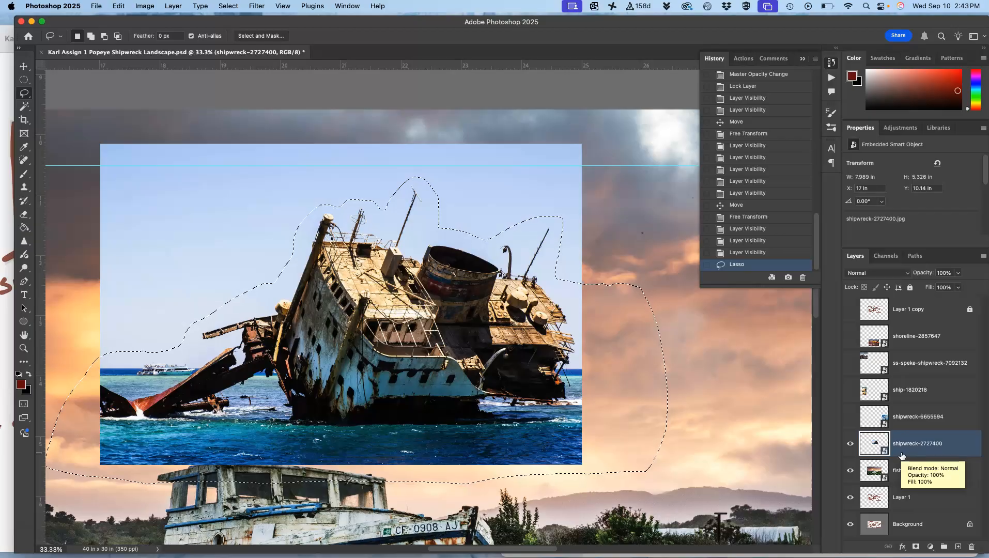
- Copy the lassoed ship to a new layer and hide the original shipwreck-2727400 layer, comparing both versions
key("super+j")
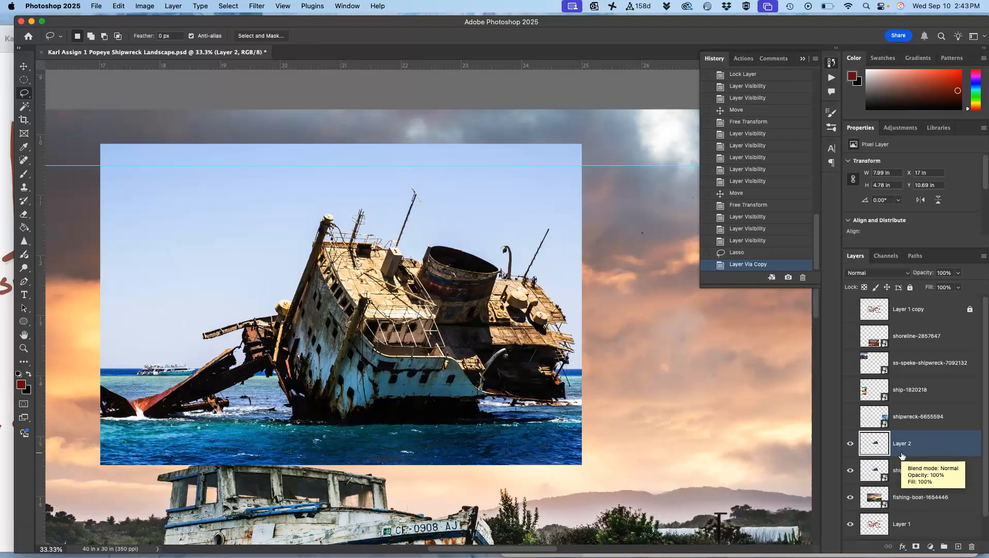
left_click(849, 470)
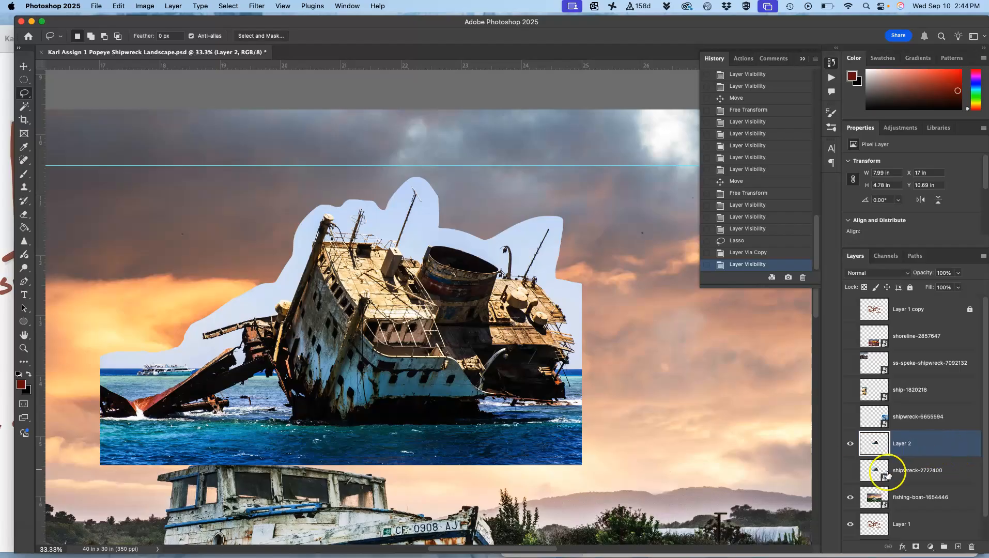
left_click(852, 472)
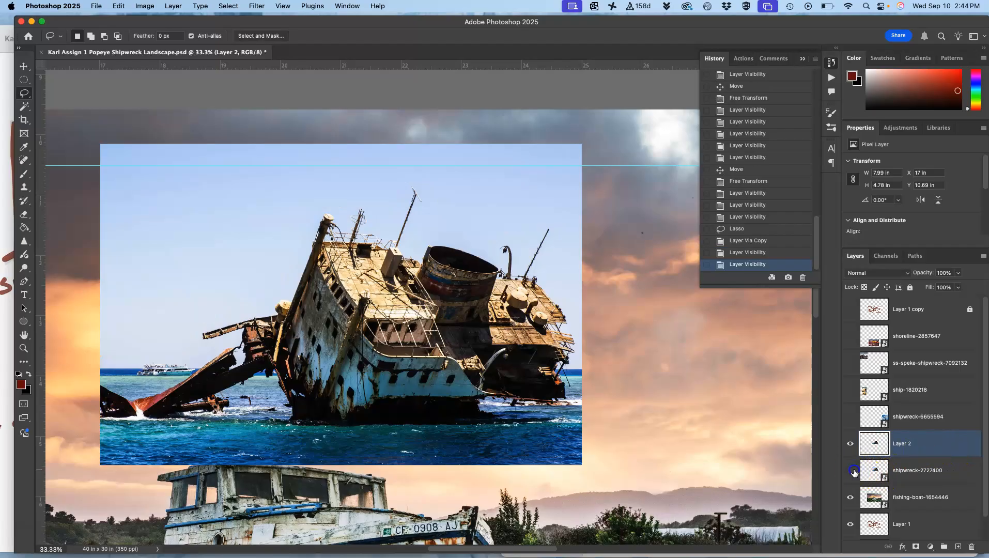
left_click(851, 471)
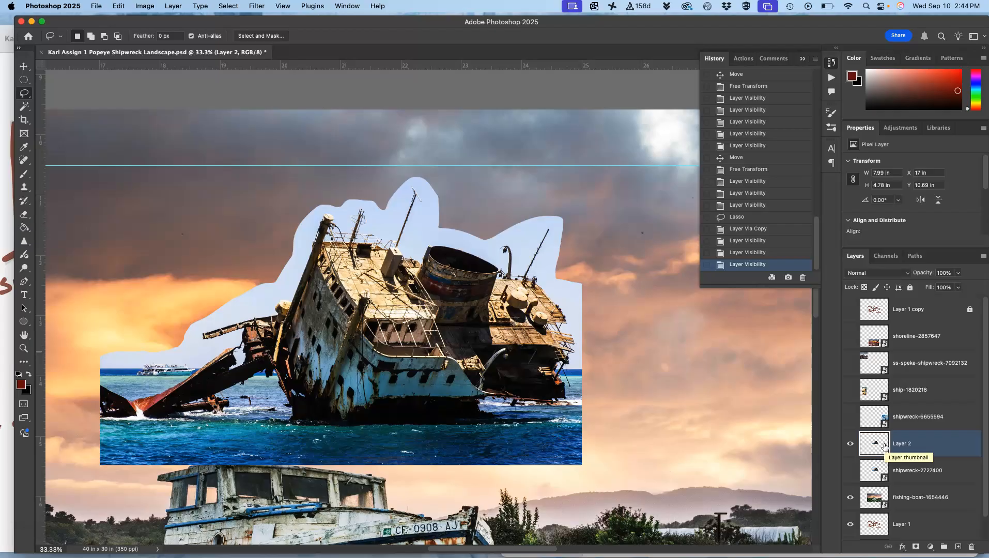
left_click(850, 470)
left_click(850, 470)
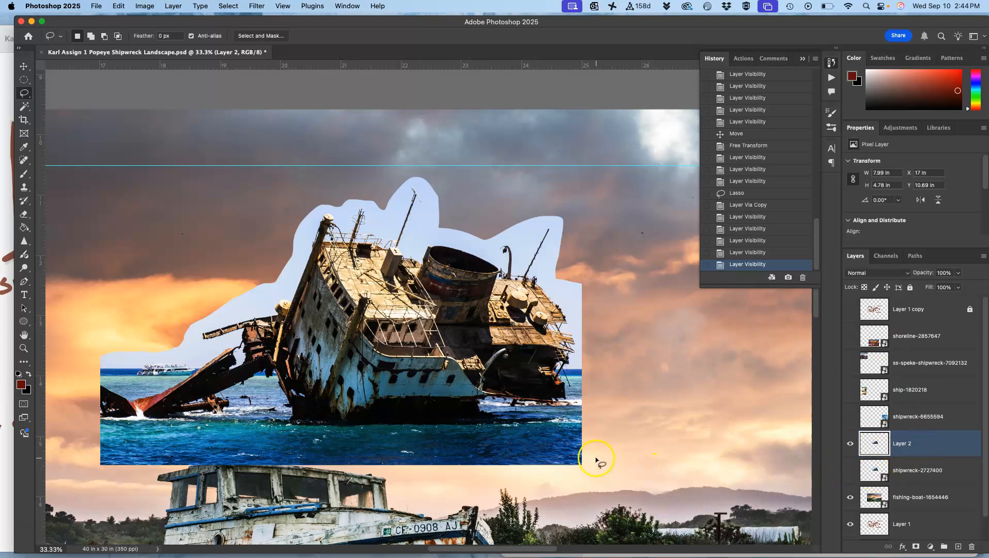
- Select the pale sky around the cut-out ship using the non-contiguous Magic Wand with a tolerance of 32
key("super+minus")
key("super+minus")
key("super+minus")
key("super+minus")
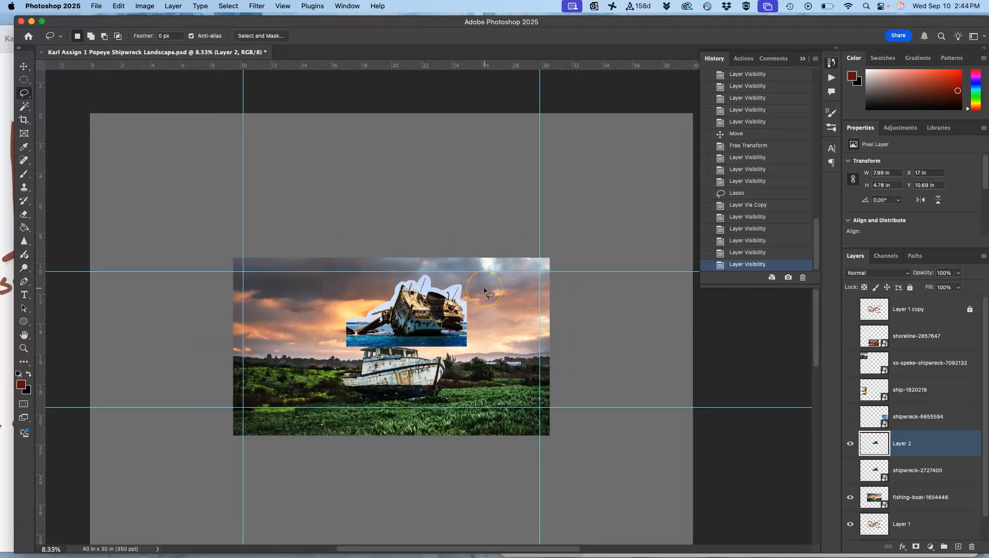
key("super+plus")
key("super+plus")
key("super+plus")
key("super+plus")
key("super+plus")
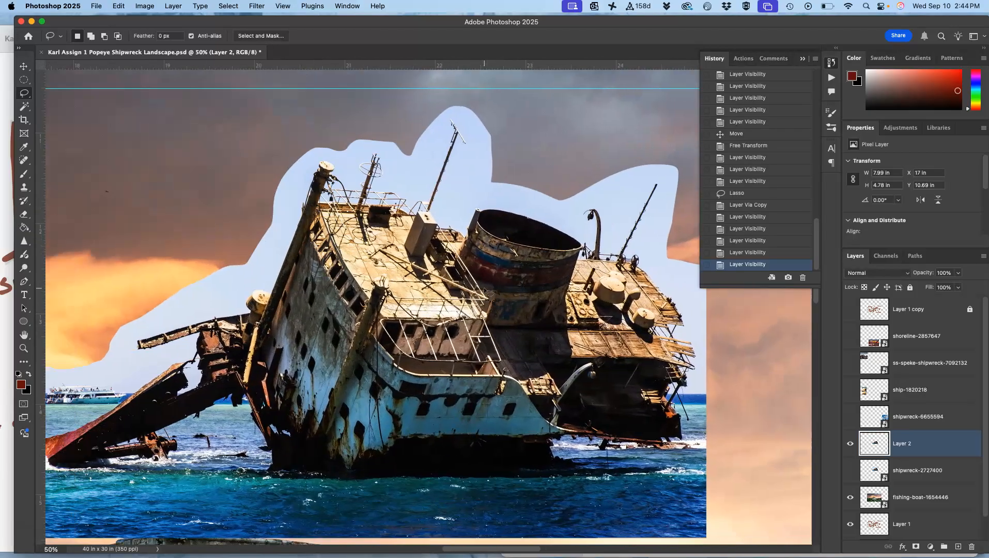
scroll(484, 290, "left", 2)
left_click(24, 106)
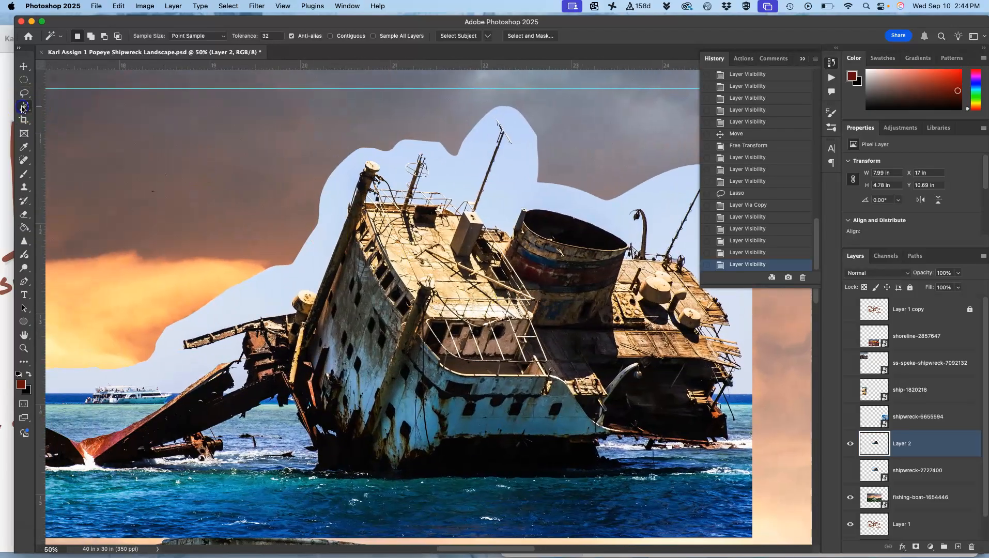
left_click(467, 162)
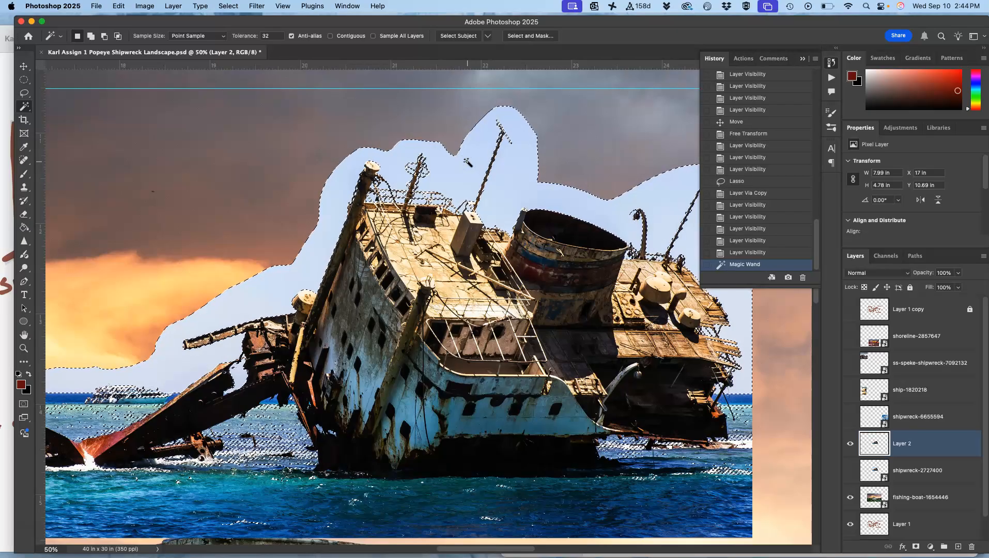
- Try clearing the sky around the ship with a contiguous Magic Wand selection, undo the deletion and deselect
left_click(330, 36)
left_click(334, 183)
key("Delete")
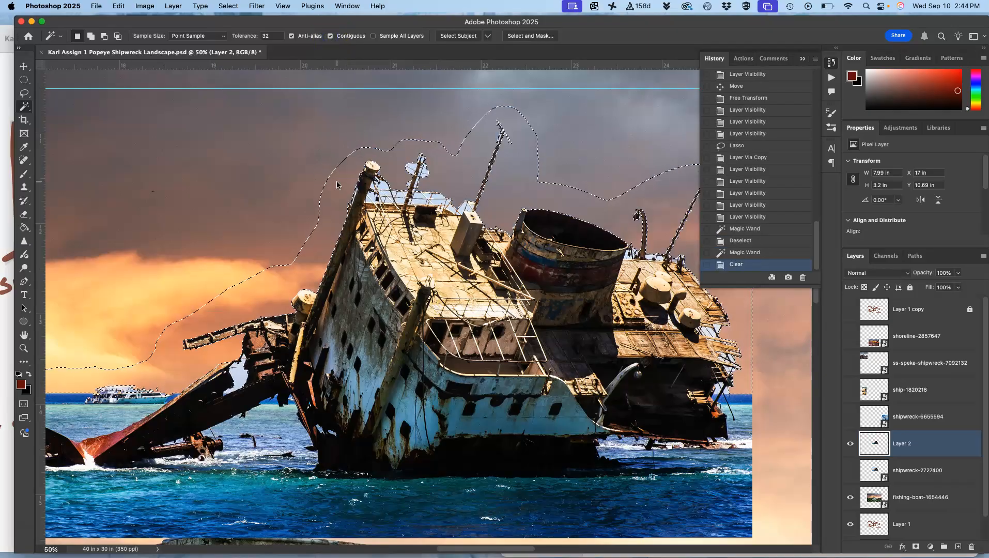
key("super+z")
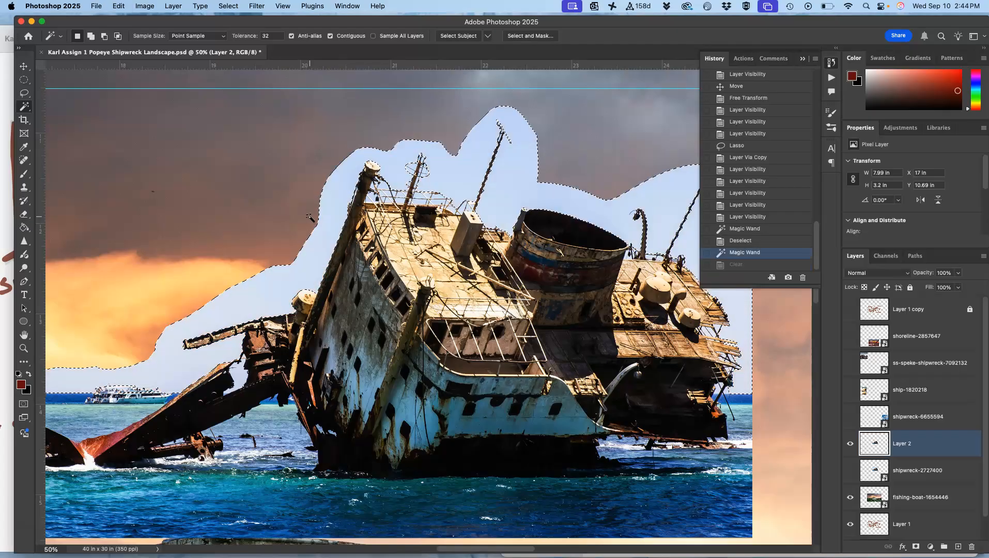
key("super+d")
- Show the Layer 1 copy sketch overlay above the whole composition again
key("super+minus")
key("super+minus")
key("super+minus")
key("super+minus")
key("super+minus")
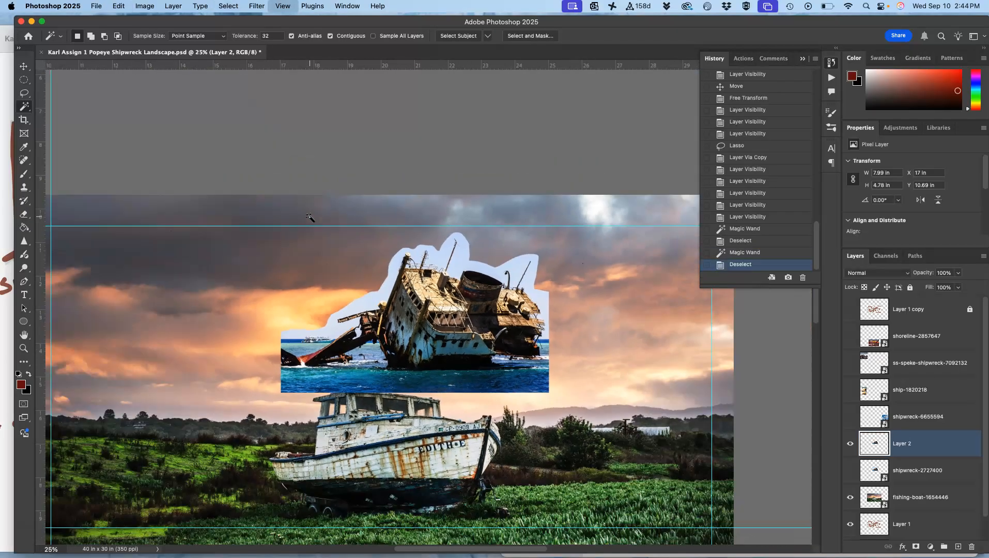
left_click(849, 309)
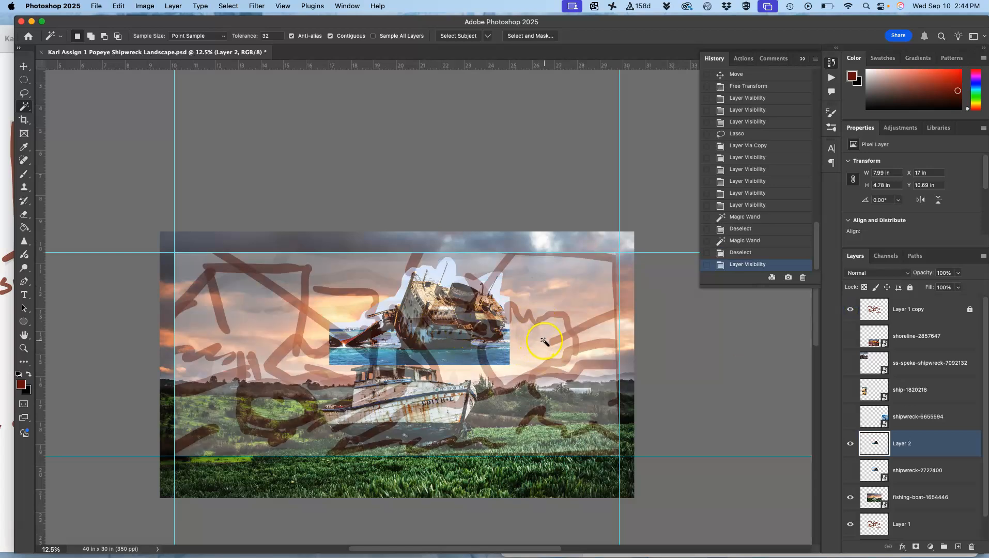
- Uncover the annotated sketch in Preview and check the planned ship placement, moving the Photoshop window to compare them
left_click_drag(457, 26, 458, 164)
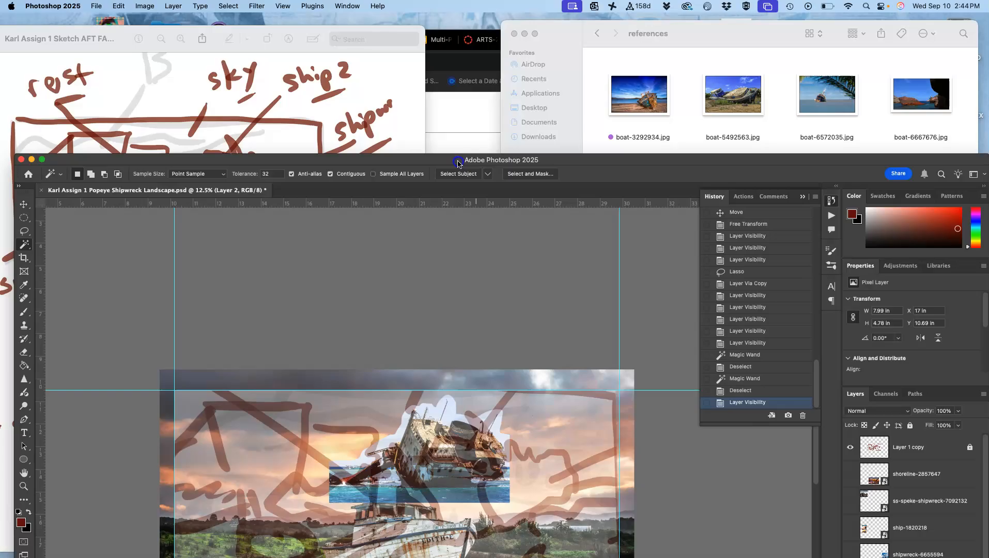
left_click(385, 105)
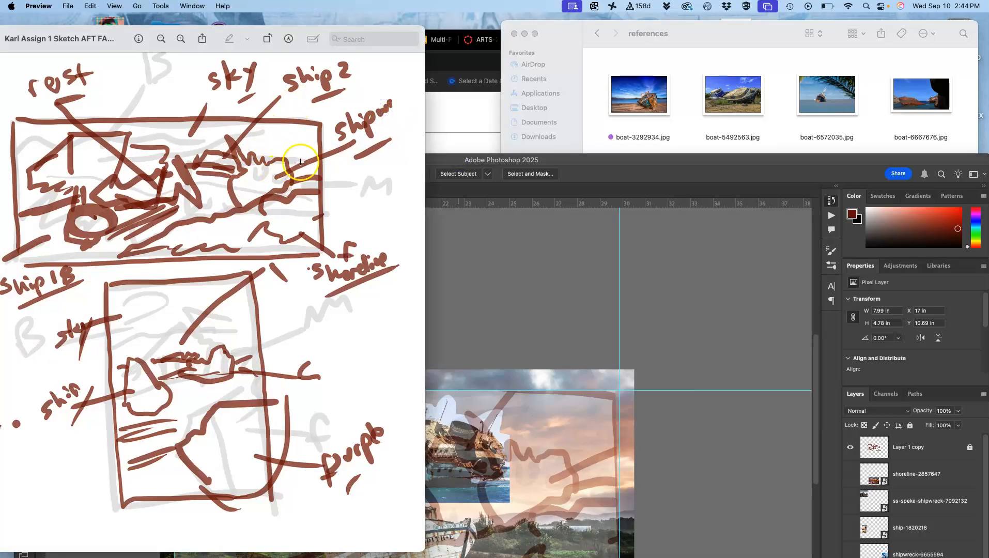
left_click(523, 298)
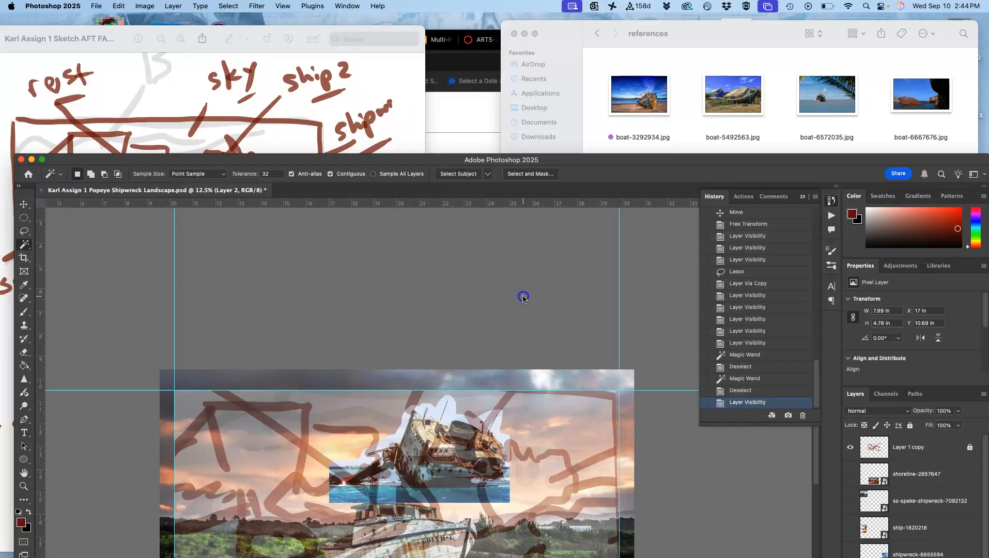
left_click_drag(574, 160, 557, 59)
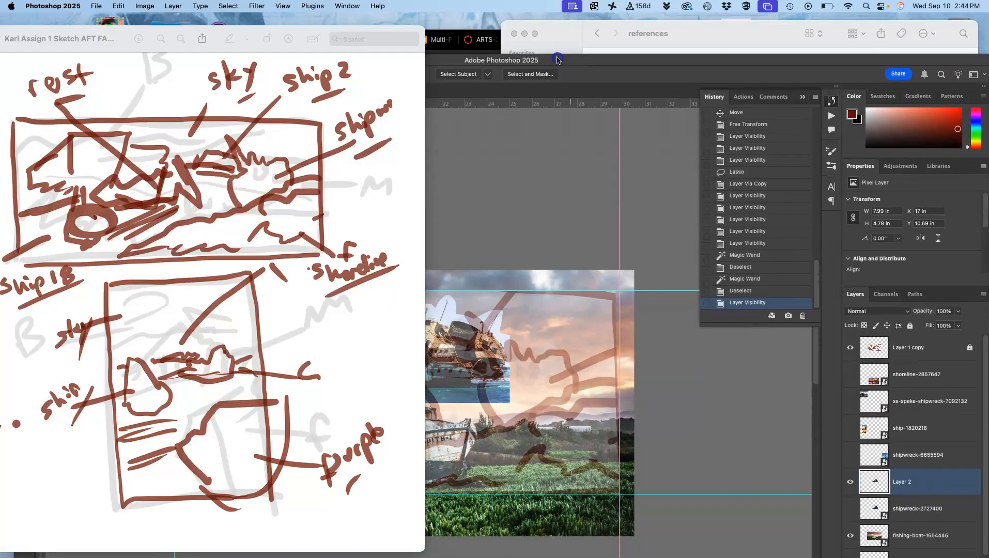
- Return to Photoshop, show the shipwreck-6655594 layer and move its photo up onto the right part of the composition
left_click(558, 214)
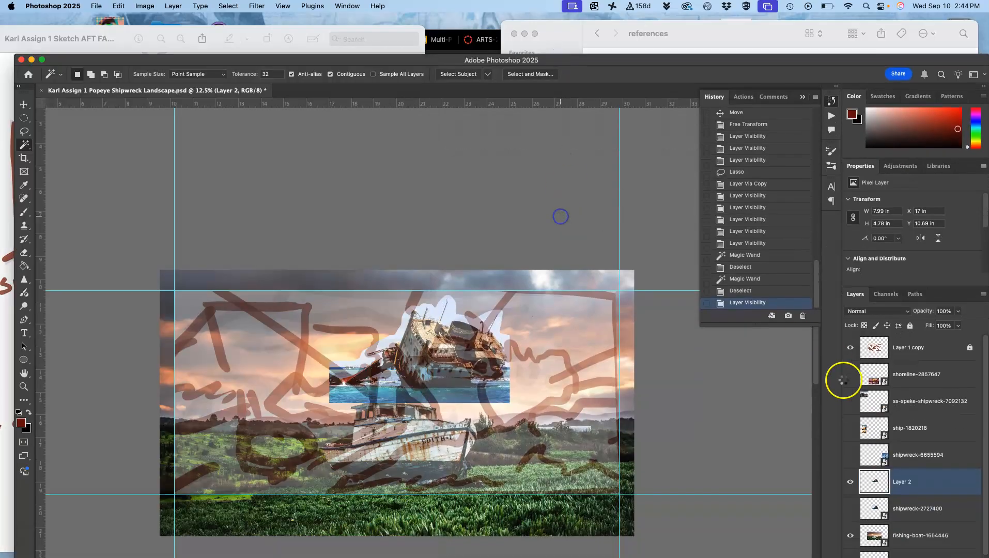
left_click(847, 457)
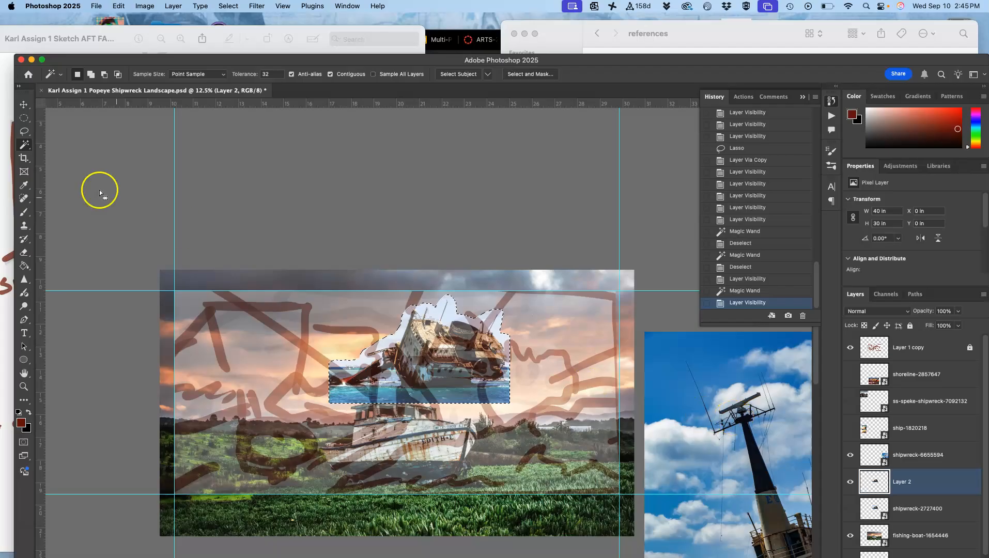
left_click(23, 104)
left_click_drag(694, 399, 507, 270)
- Scale the shipwreck-6655594 photo proportionally to 63.61% with Free Transform
key("super+t")
left_click_drag(562, 414, 599, 297)
key("super+equal")
key("super+equal")
key("super+equal")
scroll(598, 296, "down", 5)
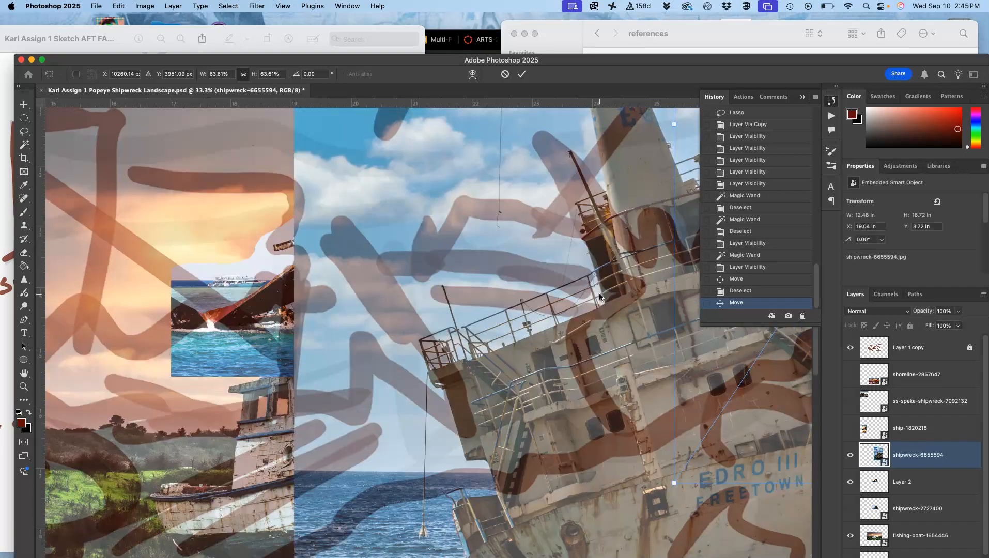
scroll(599, 296, "right", 5)
key("Return")
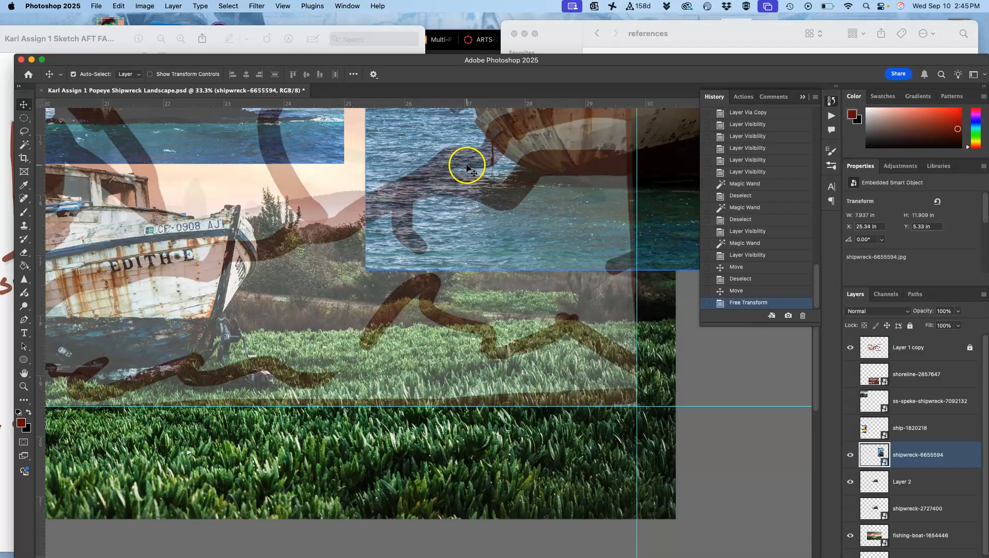
- Move the shipwreck-6655594 photo to about X 24.85 in, Y 6.4 in so its ship overlaps the sketched right-hand ship
left_click_drag(466, 166, 459, 248)
scroll(457, 237, "up", 5)
left_click_drag(444, 202, 436, 171)
scroll(436, 170, "up", 5)
scroll(436, 170, "right", 5)
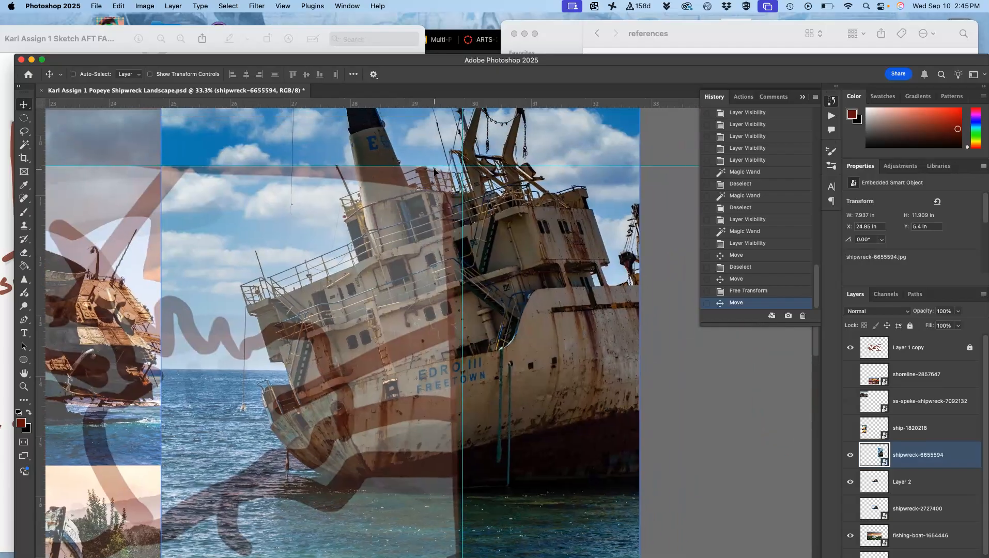
key("super+minus")
key("super+minus")
key("super+minus")
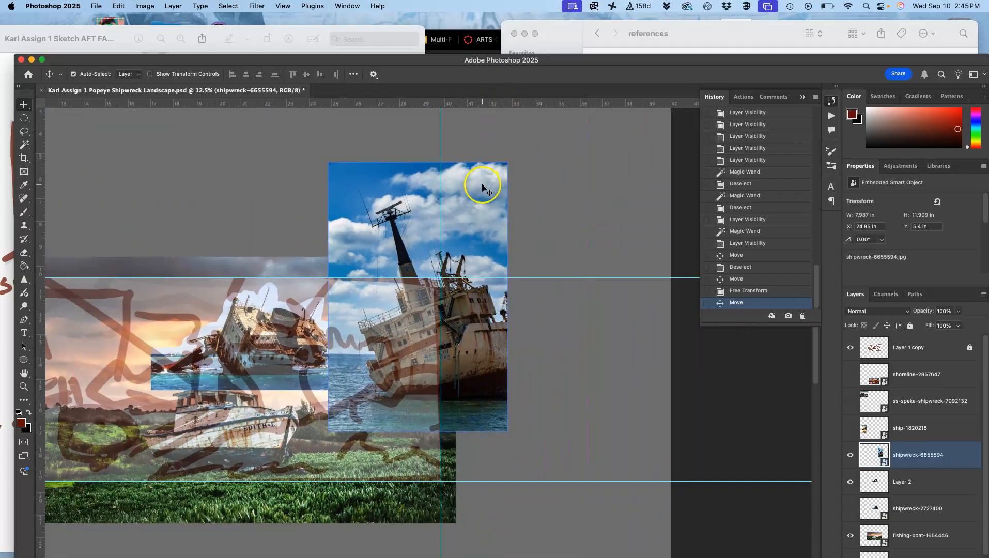
- Scale the shipwreck-6655594 photo proportionally to 46.63% and move it left beside the cut-out ship
key("super+t")
left_click_drag(508, 163, 473, 186)
left_click(423, 293)
left_click_drag(414, 321, 333, 333)
left_click_drag(404, 207, 375, 239)
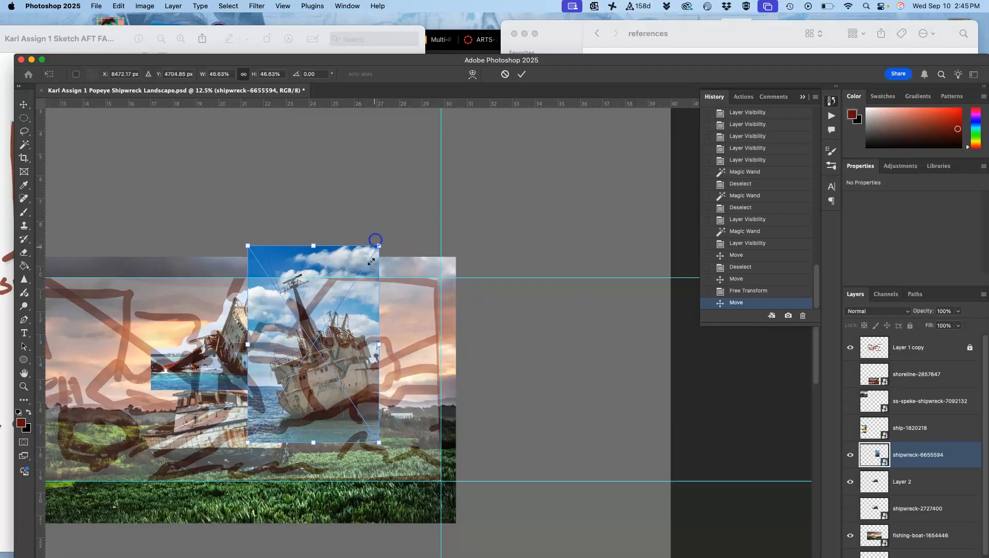
key("super+plus")
key("super+plus")
scroll(367, 329, "left", 3)
scroll(367, 329, "down", 2)
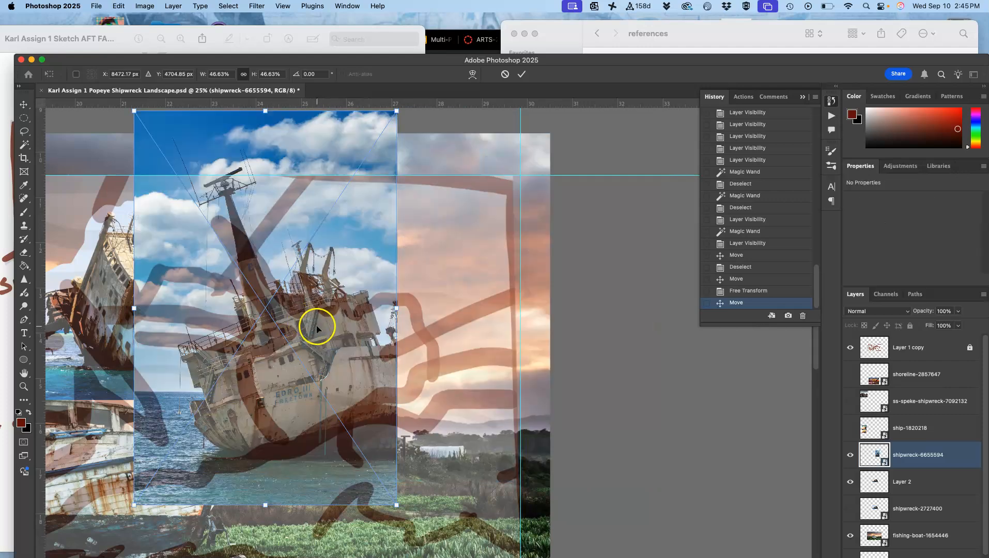
- Fine-tune the shipwreck-6655594 photo to about 5.55 by 8.73 in at X 22.53 in, Y 9.03 in over the sketched ship
left_click_drag(316, 326, 333, 331)
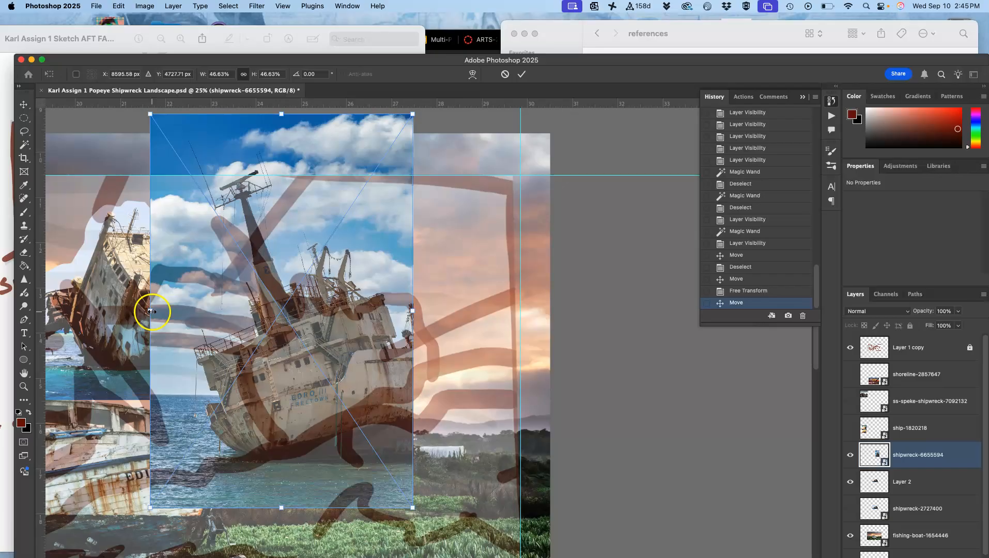
left_click_drag(152, 311, 163, 312)
left_click_drag(327, 326, 355, 324)
key("Return")
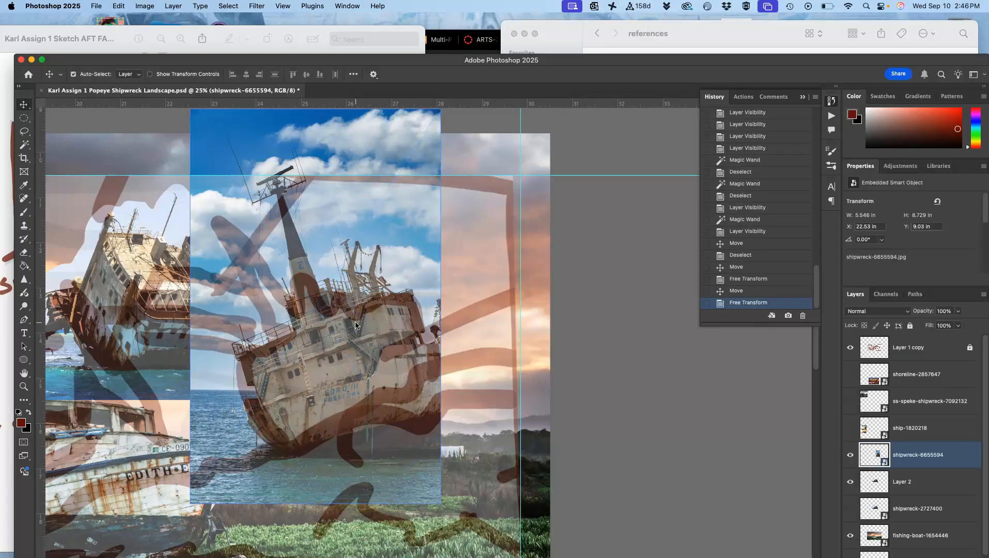
- With the sketch overlay hidden, copy a loose Lasso selection of the shipwreck-6655594 ship to a new layer and hide the full photo
key("super+minus")
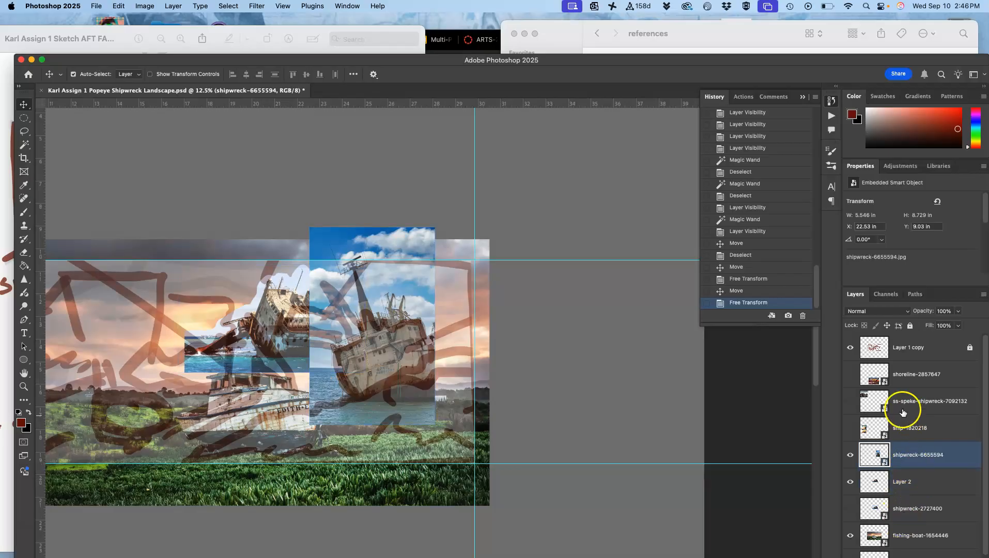
left_click(849, 347)
key("super+plus")
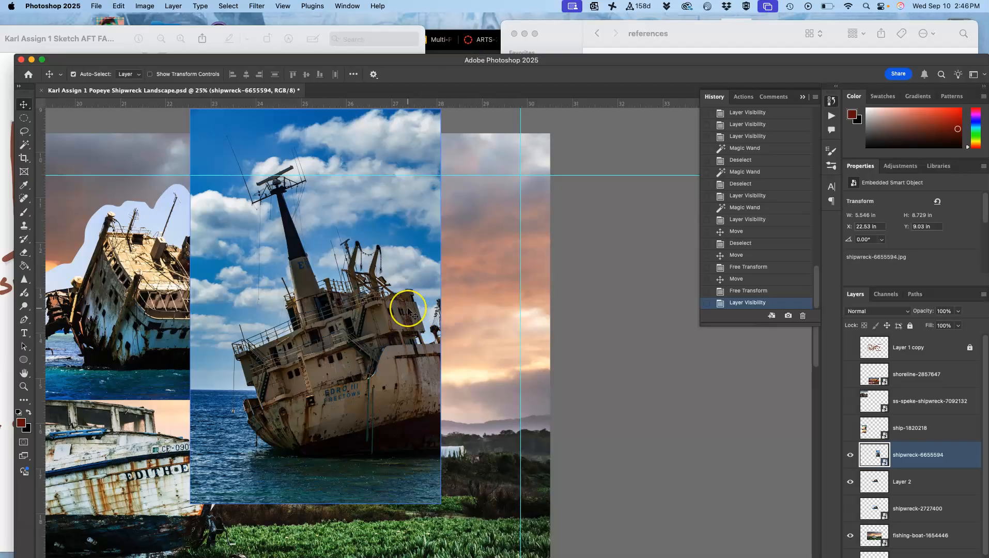
scroll(409, 318, "left", 5)
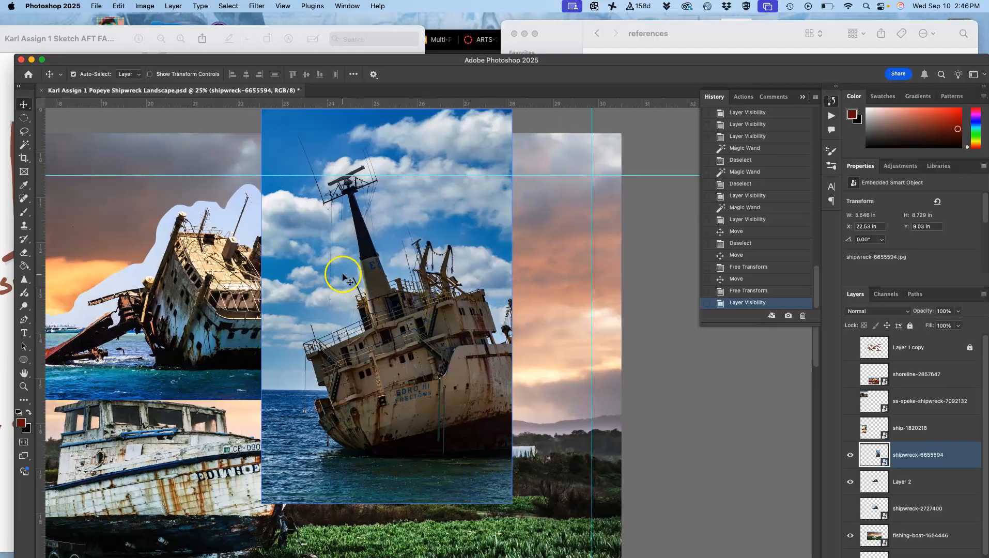
left_click(24, 131)
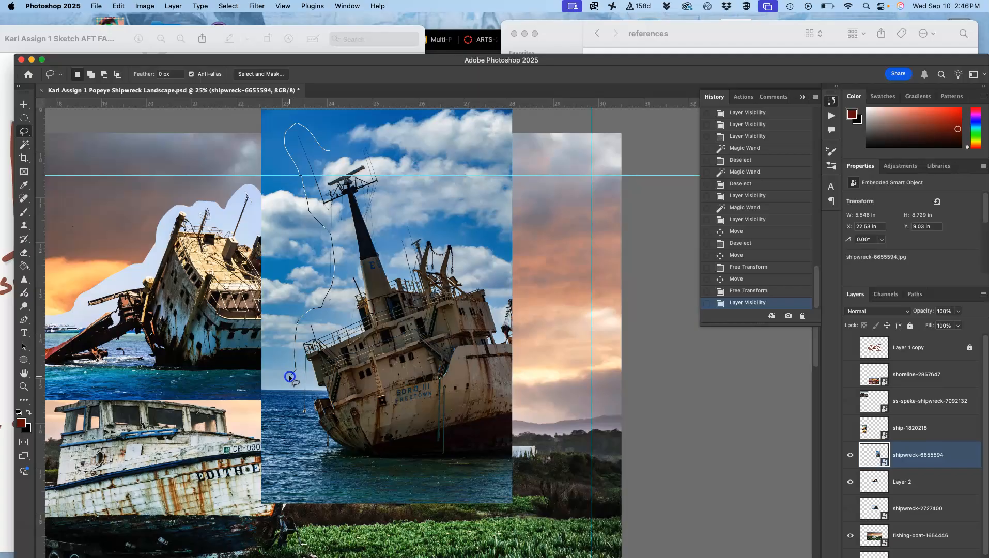
mouse_move(255, 377)
left_mouse_down()
mouse_move(236, 444)
mouse_move(249, 462)
left_mouse_up()
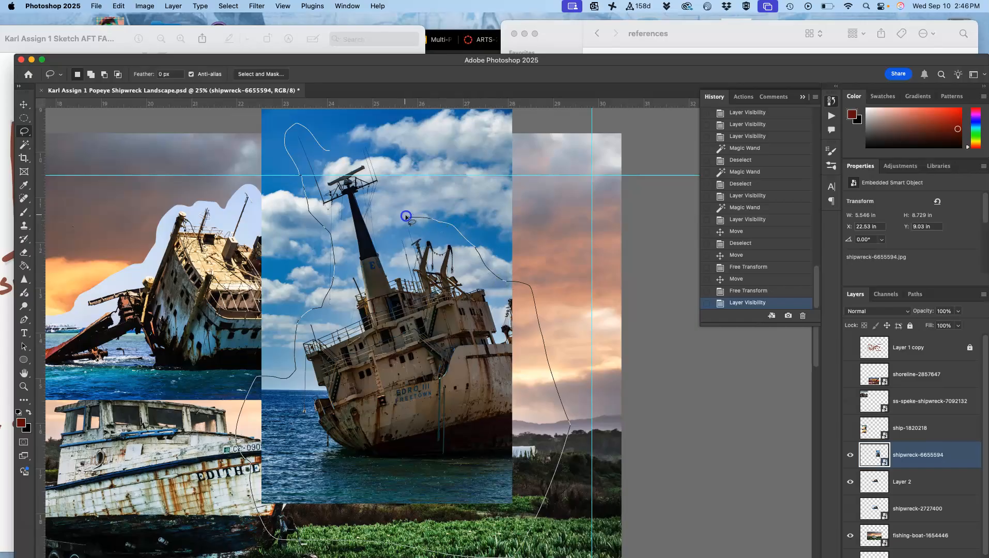
left_click_drag(349, 132, 339, 141)
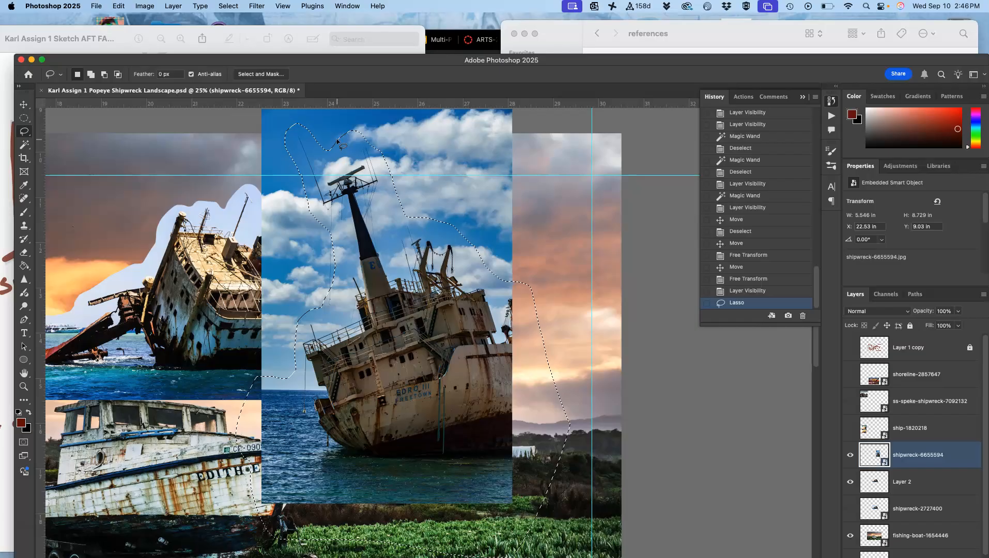
key("super+j")
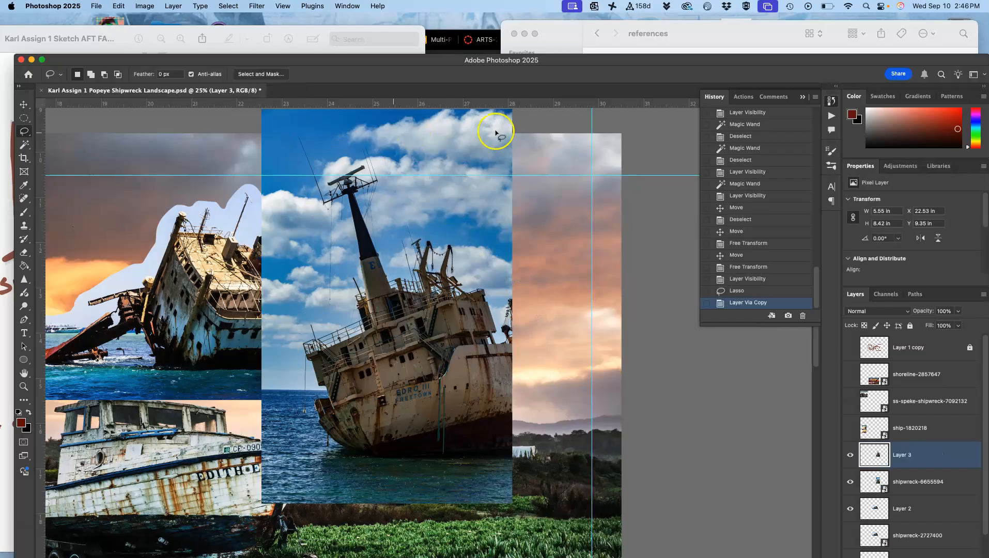
left_click(850, 482)
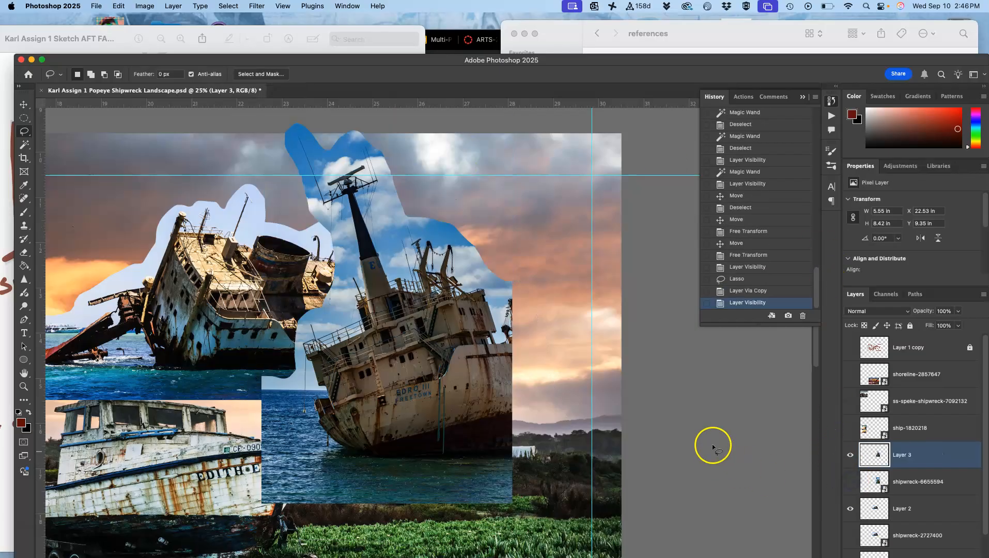
- Move the tilted ship cut-out on Layer 3 slightly up and right to about X 22.93 in, Y 8.88 in
key("super+minus")
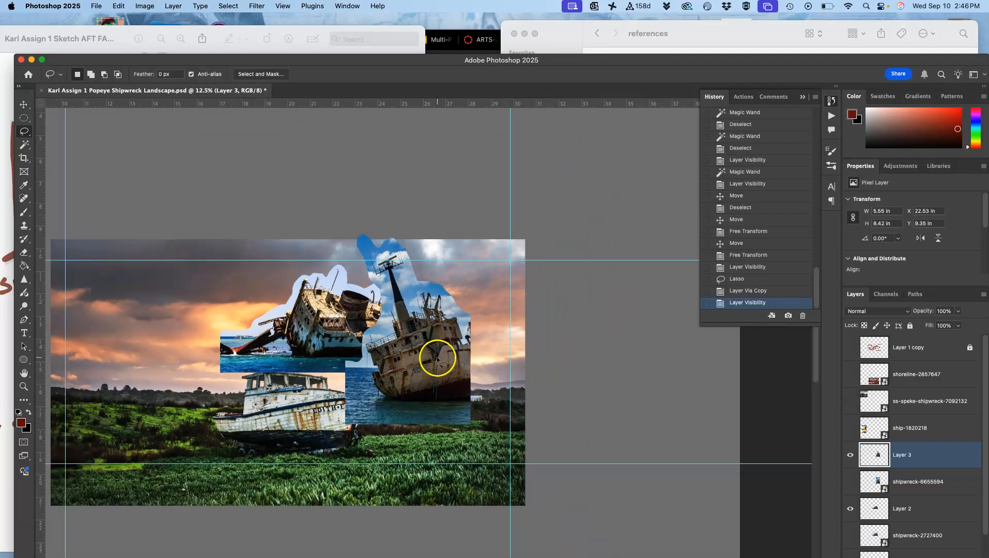
left_click(24, 104)
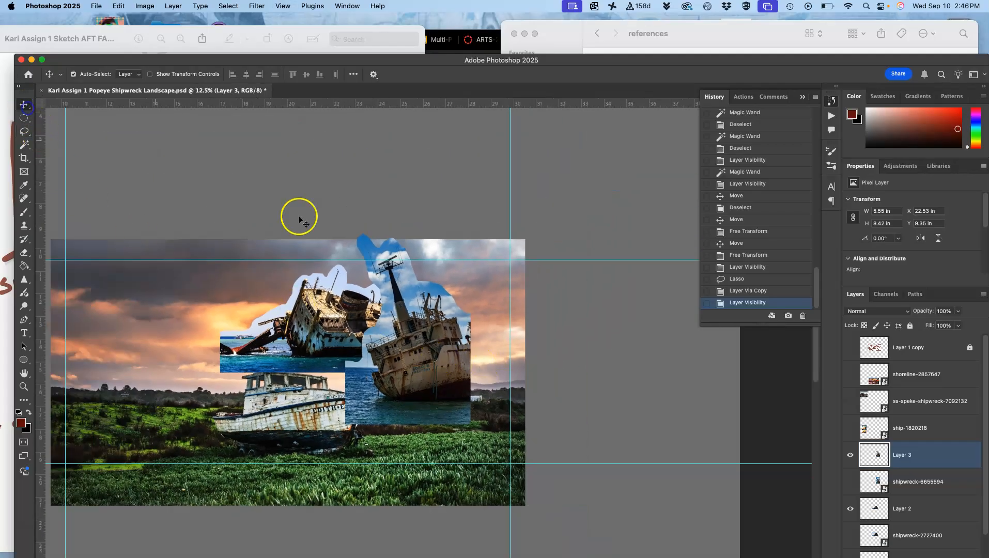
mouse_move(416, 333)
left_mouse_down()
mouse_move(455, 342)
mouse_move(423, 325)
left_mouse_up()
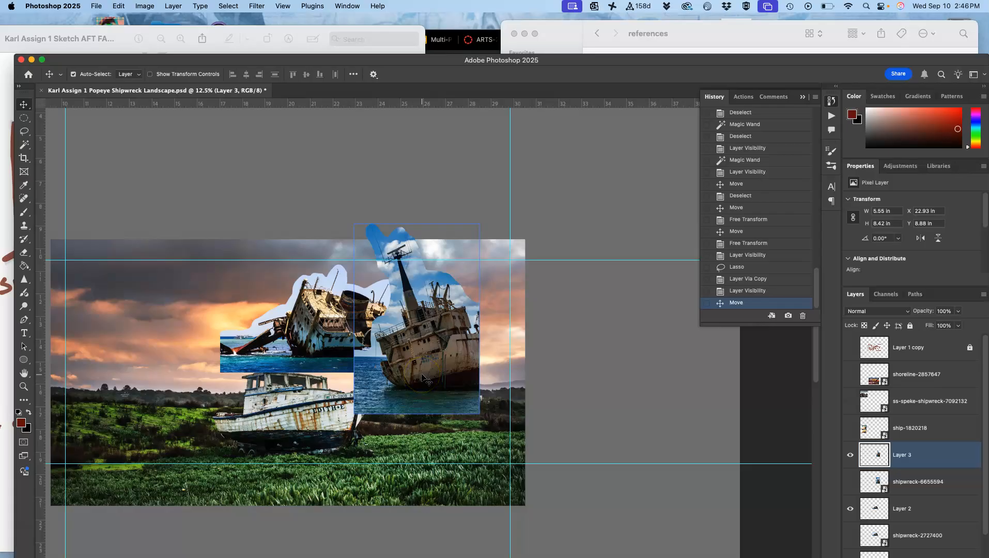
- Show the Layer 1 copy sketch overlay and check the planned ship placement against the annotated sketch in Preview
left_click(850, 429)
left_click(849, 428)
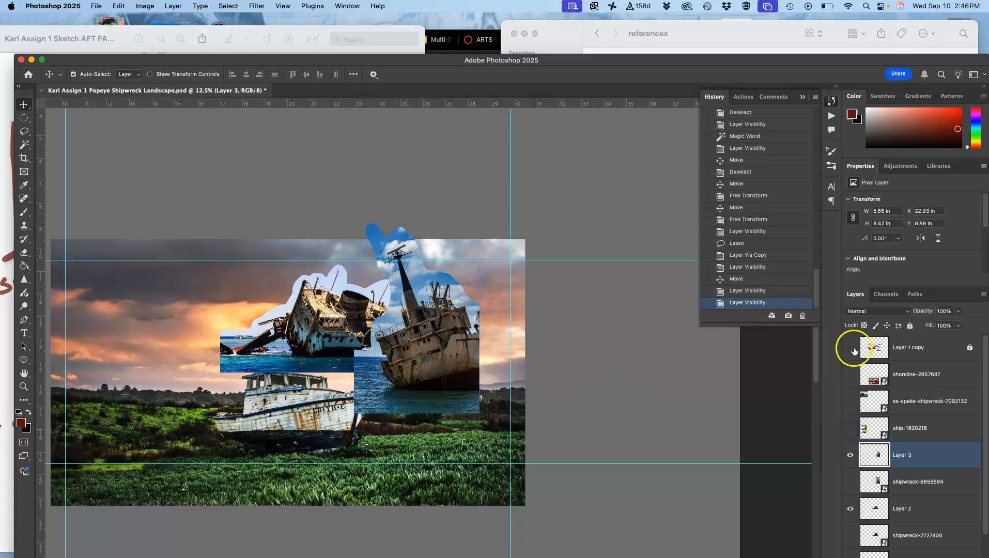
left_click(850, 347)
left_click(849, 351)
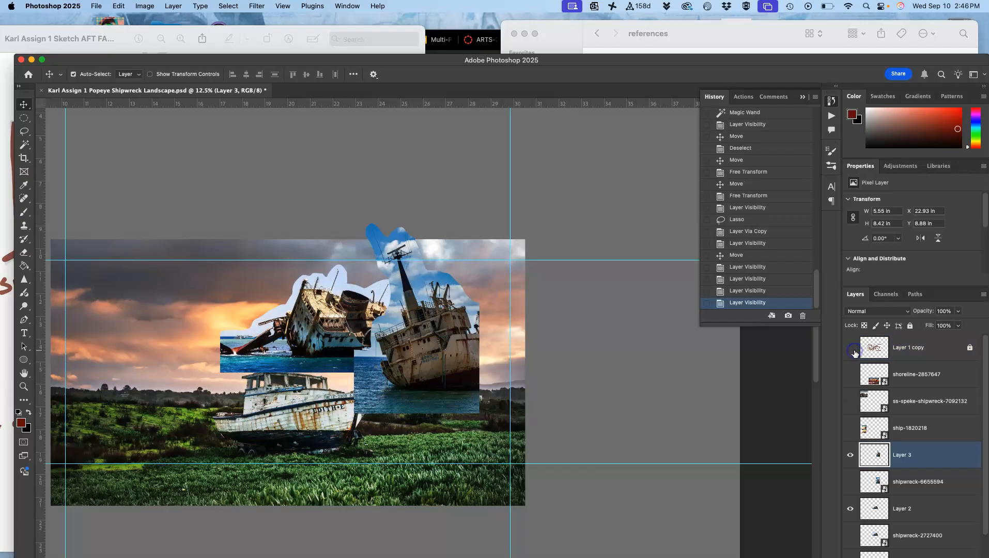
left_click(850, 349)
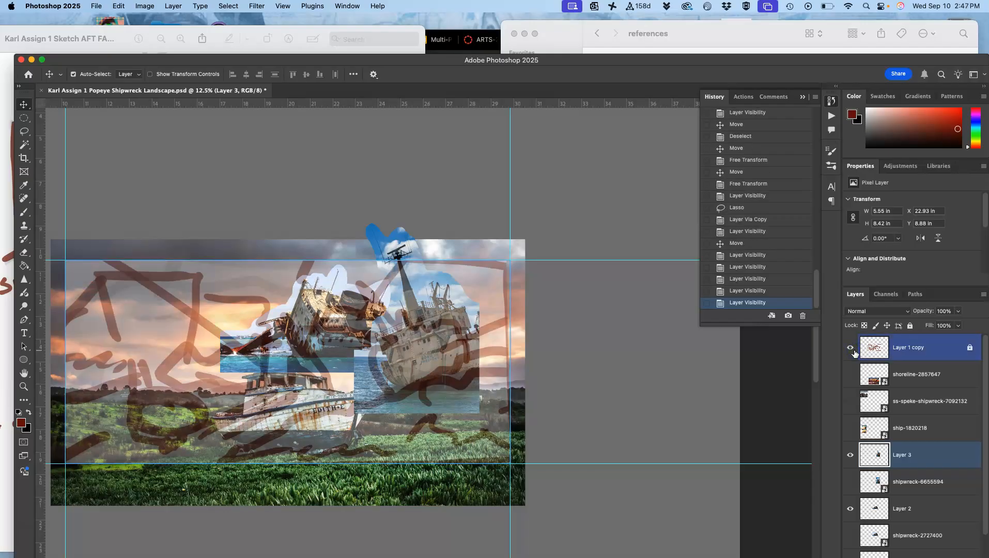
left_click(326, 29)
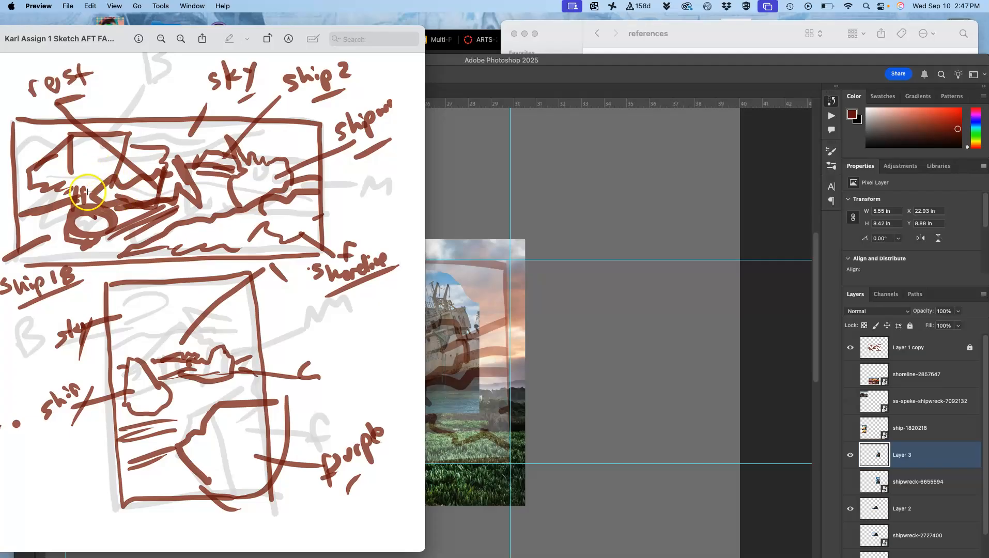
left_click(551, 209)
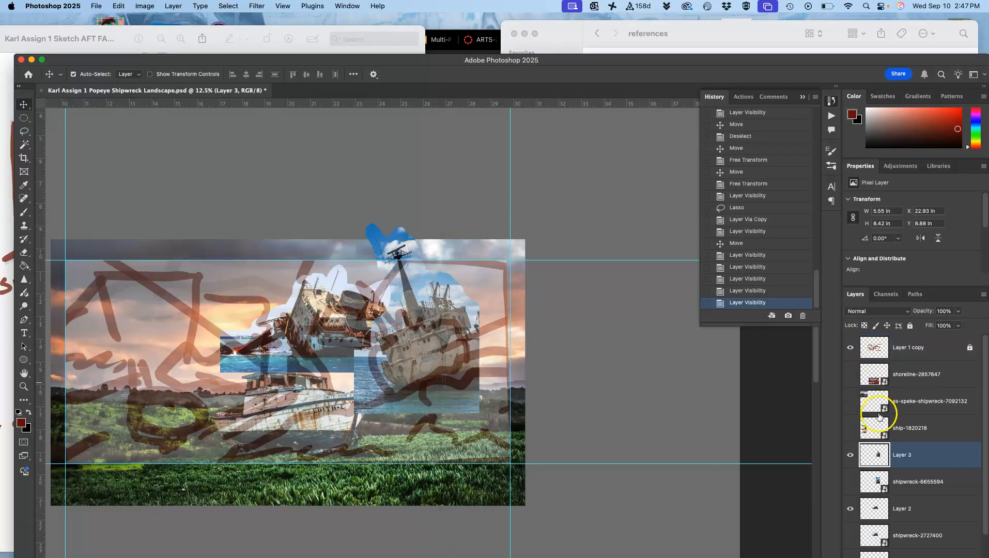
- Show the ship-1820218 layer and move its photo into the left part of the composition, aligned with the left vertical guide
left_click(850, 429)
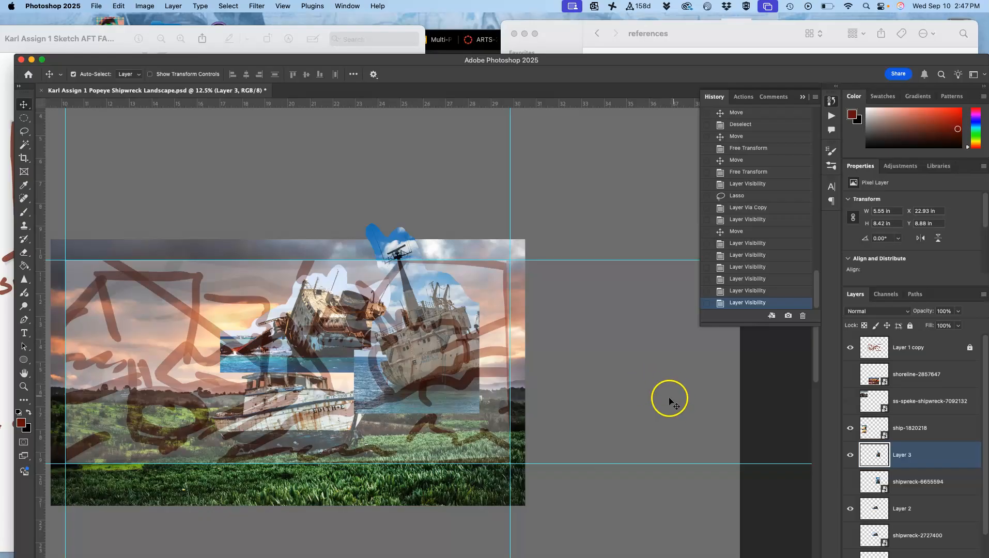
left_click(910, 433)
key("super+0")
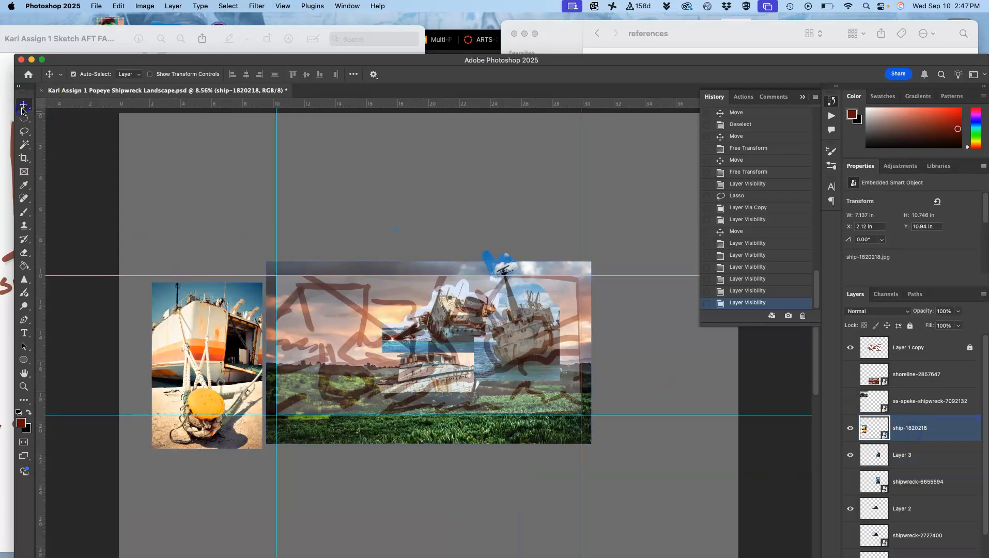
left_click_drag(169, 300, 287, 275)
key("super+plus")
key("super+plus")
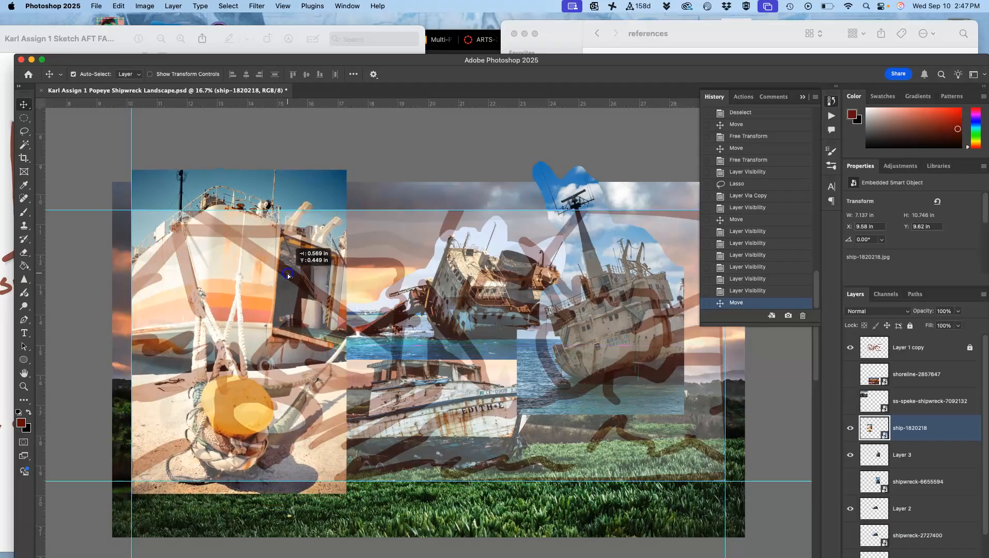
- Stretch the ship-1820218 photo horizontally to 87.49% width, keeping its left edge on the guide and its height at 75.18%
key("super+t")
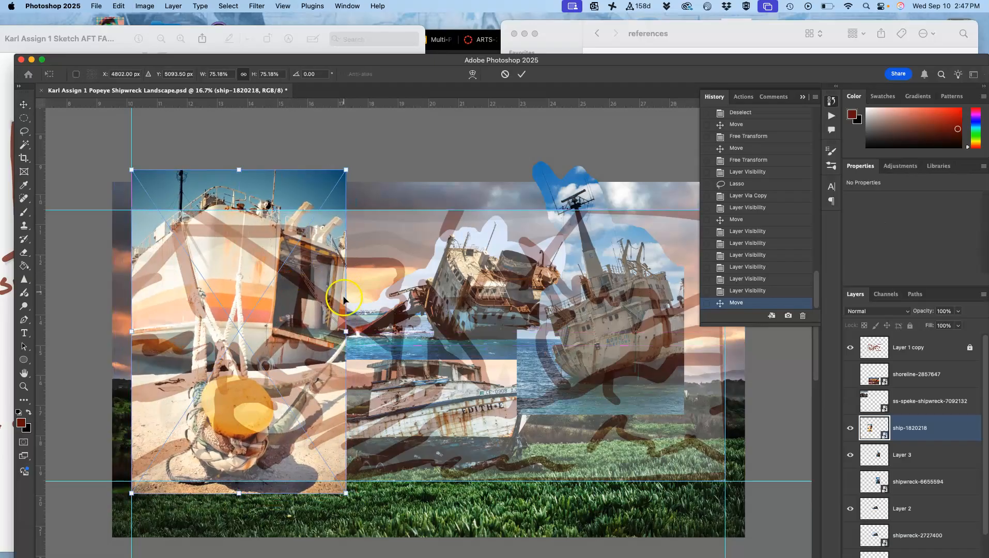
left_click_drag(346, 331, 383, 335)
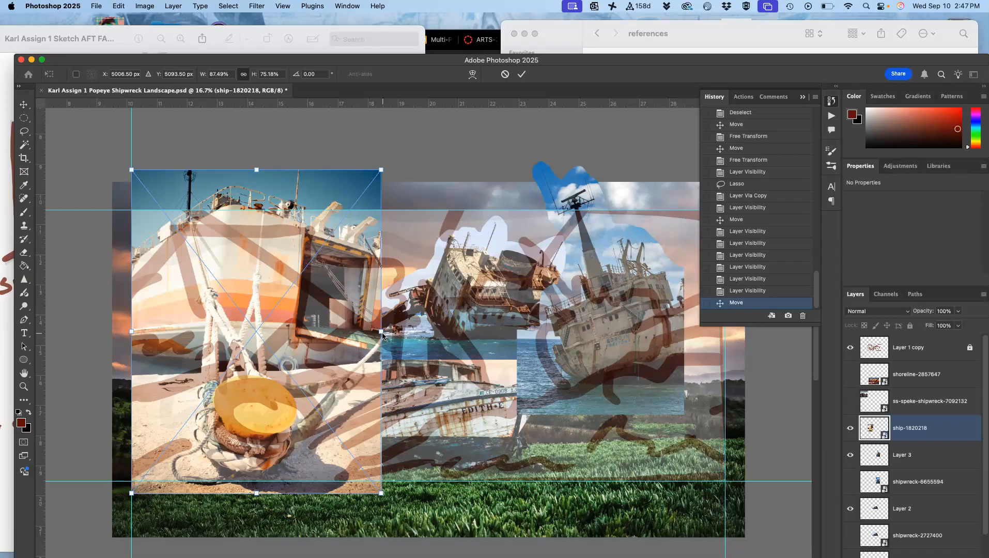
key("Return")
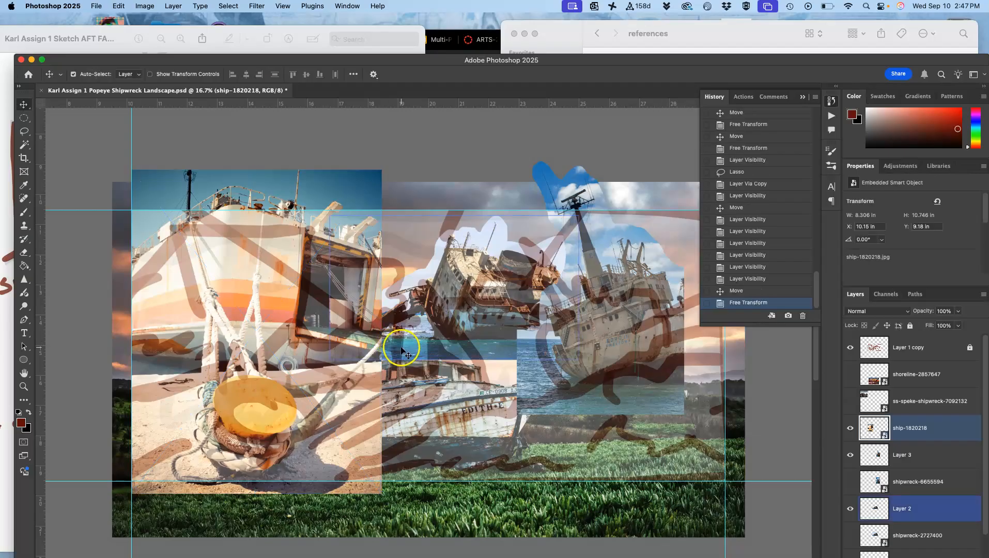
- Hide the Layer 1 copy sketch overlay and duplicate the ship-1820218 layer
left_click(850, 348)
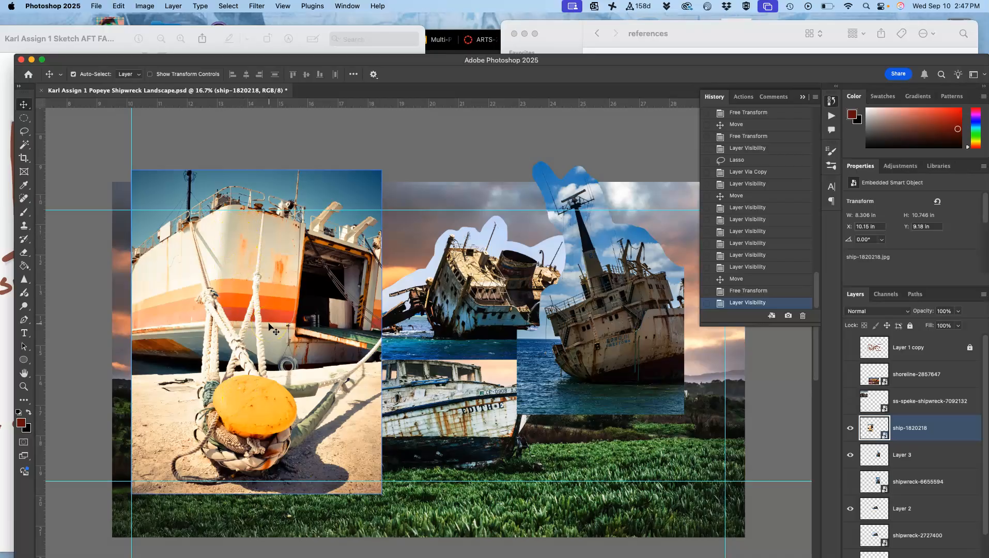
key("super")
key("super+j")
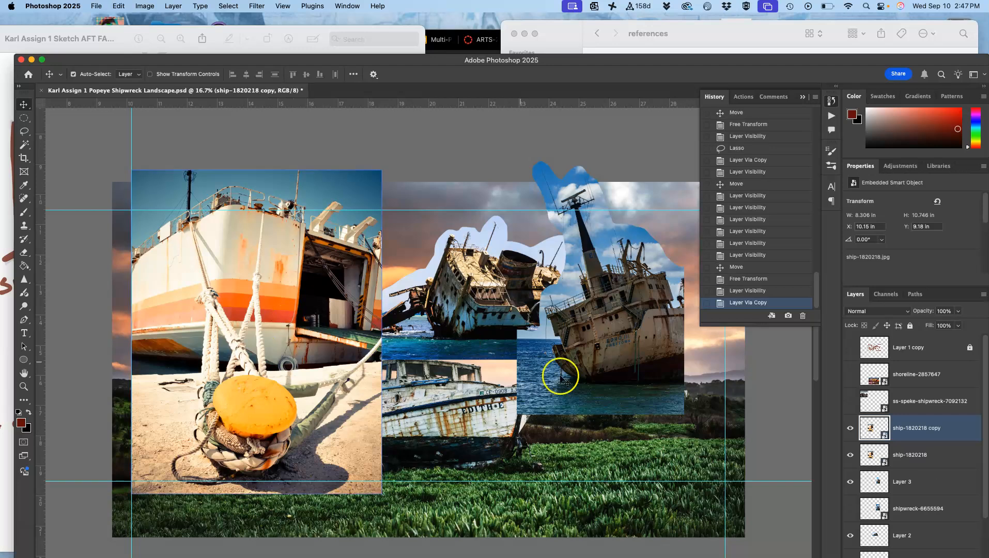
left_click(862, 455, "shift")
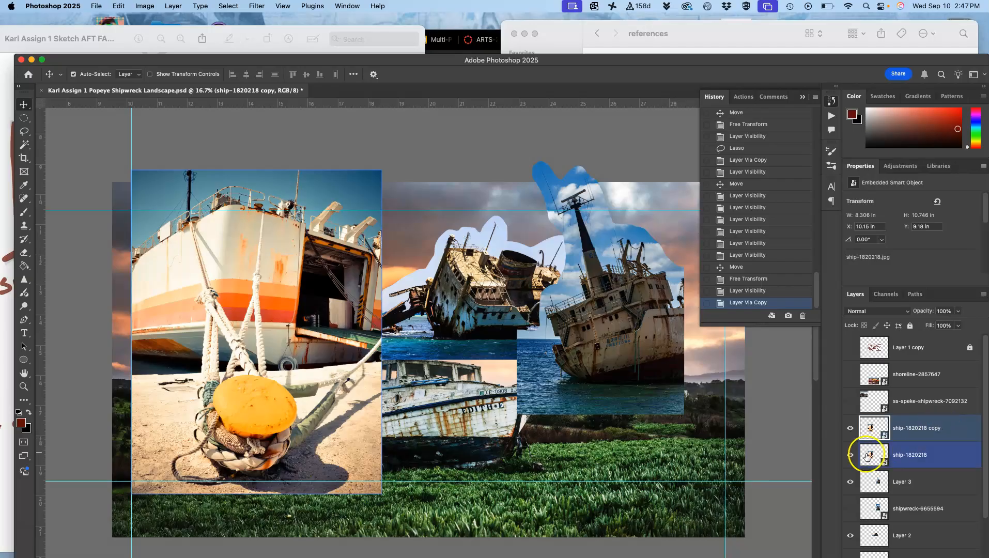
- Hide the original ship-1820218 layer and skew its copy so the top edge slopes down to the right, with 67.70% height
left_click(850, 455)
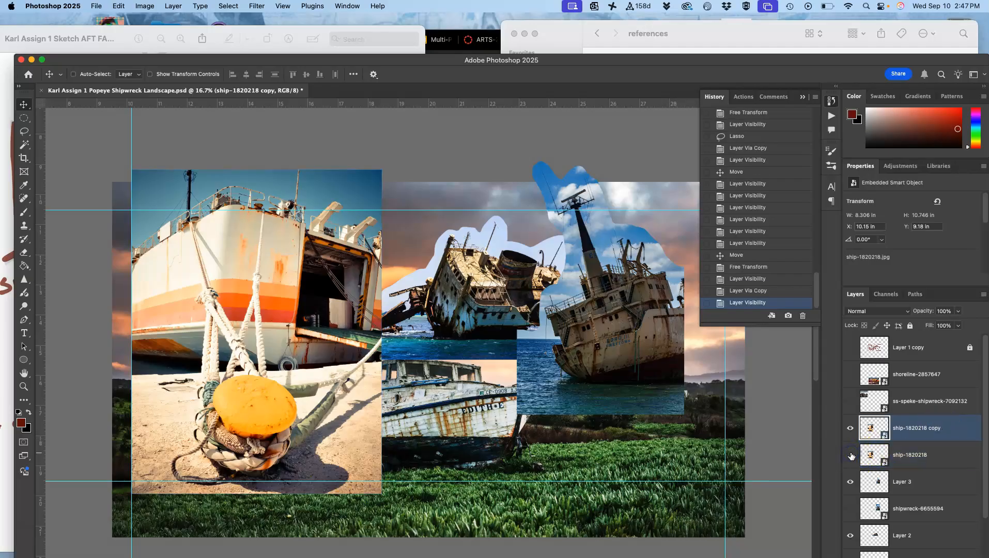
key("super+t")
right_click(336, 267)
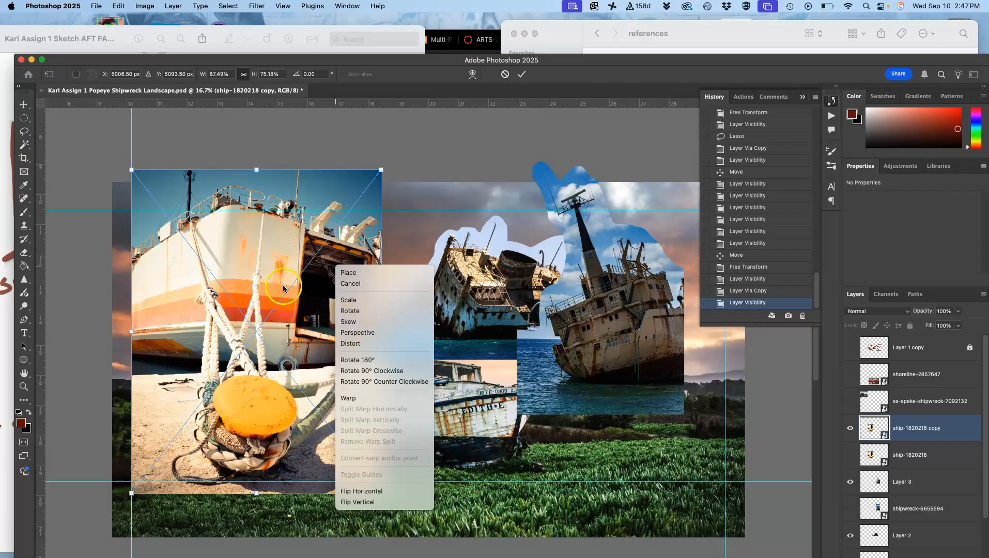
left_click(352, 333)
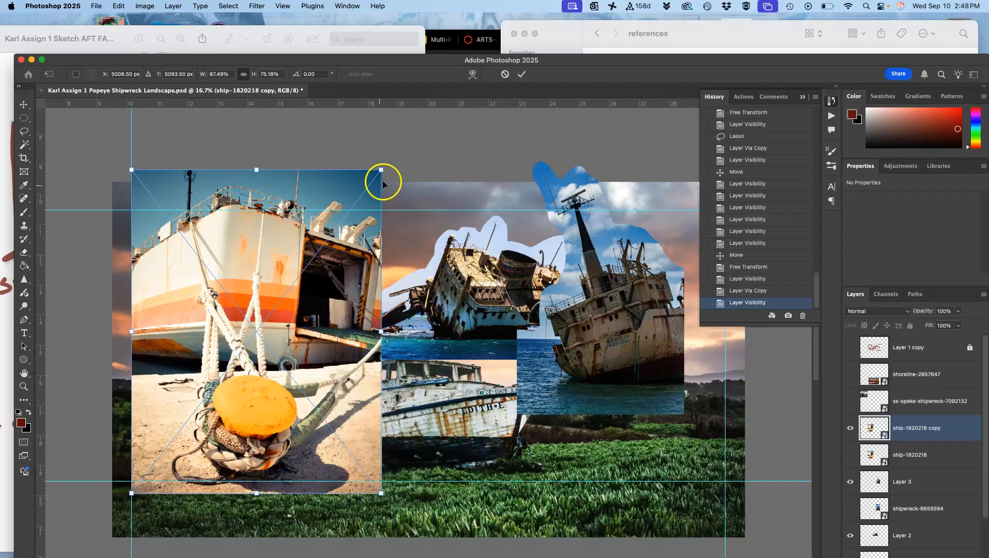
left_click_drag(384, 169, 342, 221)
left_click_drag(131, 172, 134, 212)
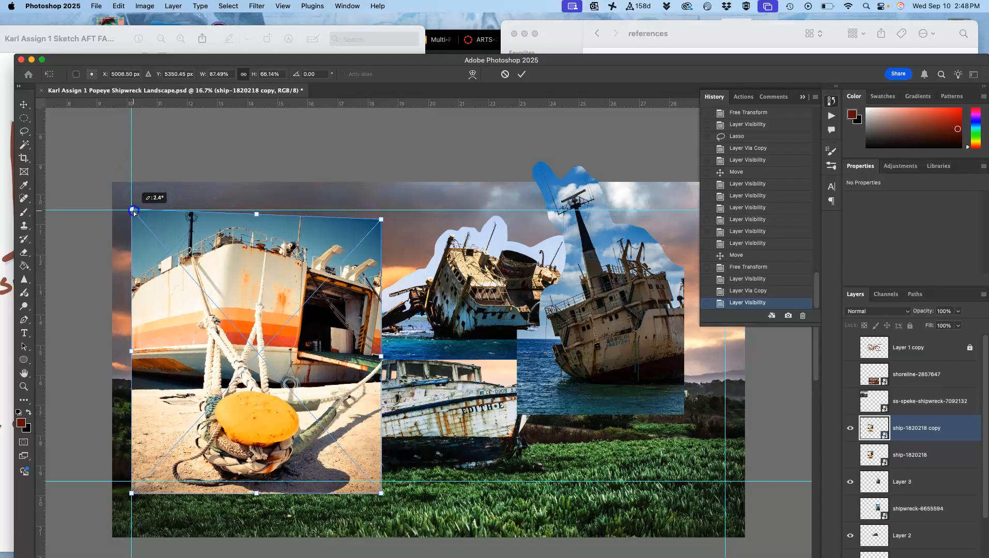
left_click_drag(381, 219, 384, 211)
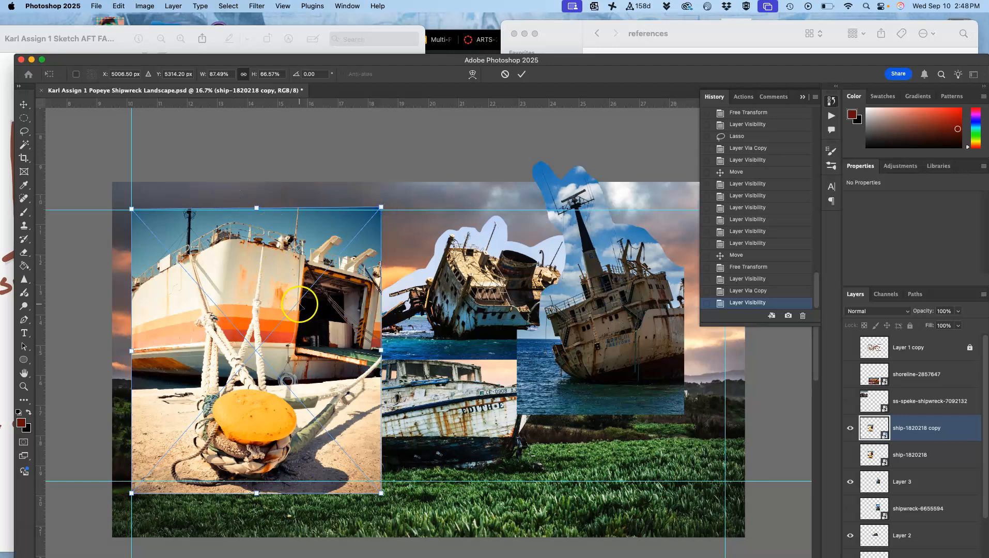
left_click_drag(381, 206, 368, 259)
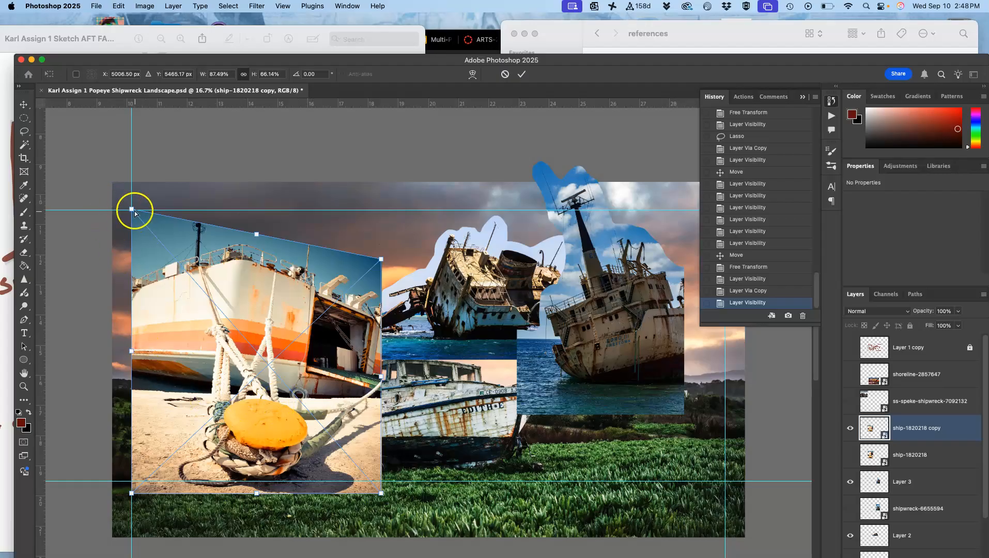
left_click_drag(132, 209, 131, 203)
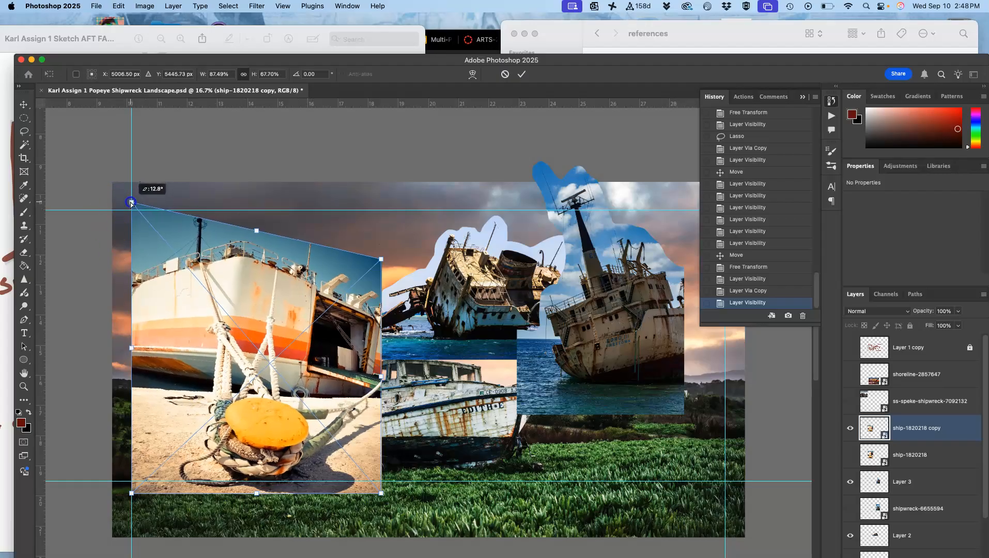
key("Return")
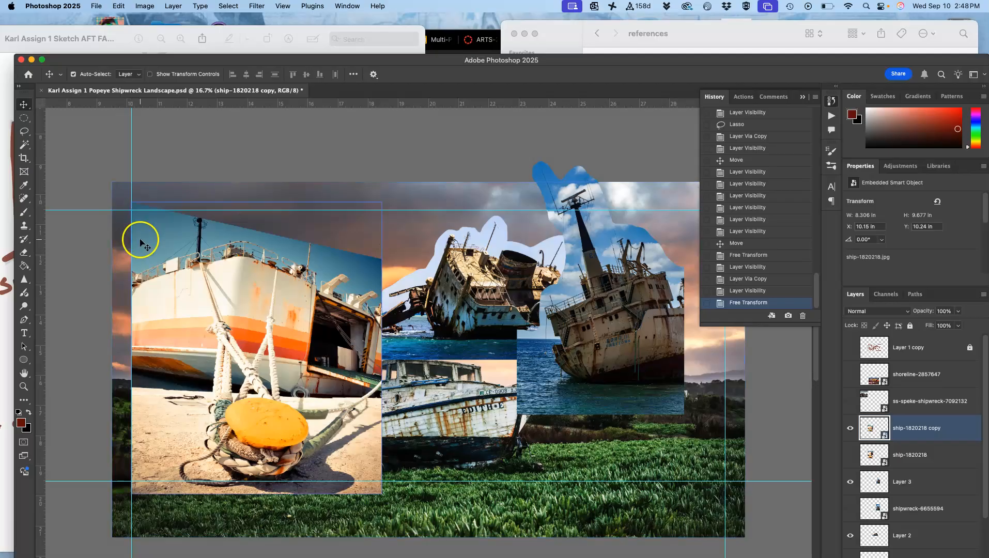
- Draw a loose lasso selection along the ship's masts, railings and upper edge in the skewed ship-1820218 copy photo
left_click(23, 132)
key("super+equal")
key("super+equal")
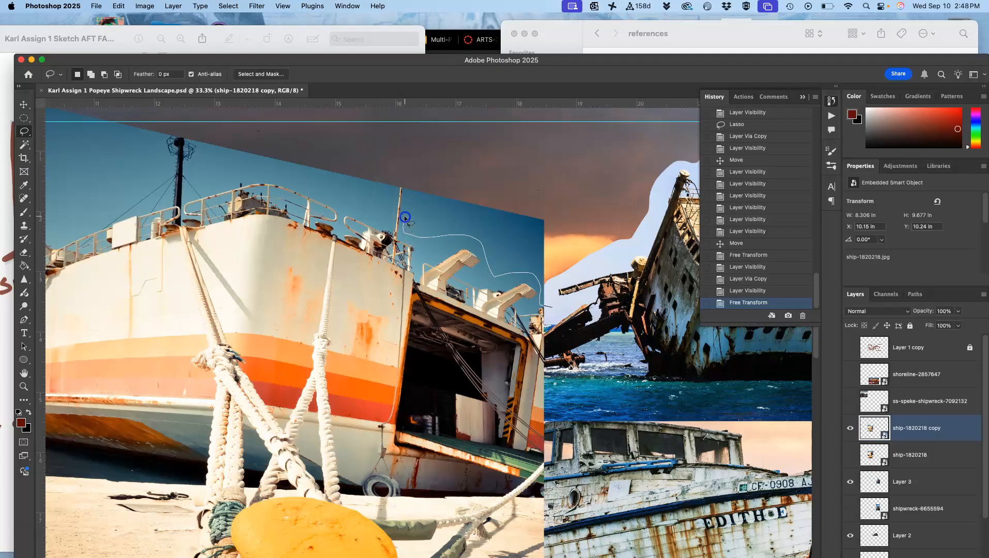
left_click_drag(391, 210, 313, 183)
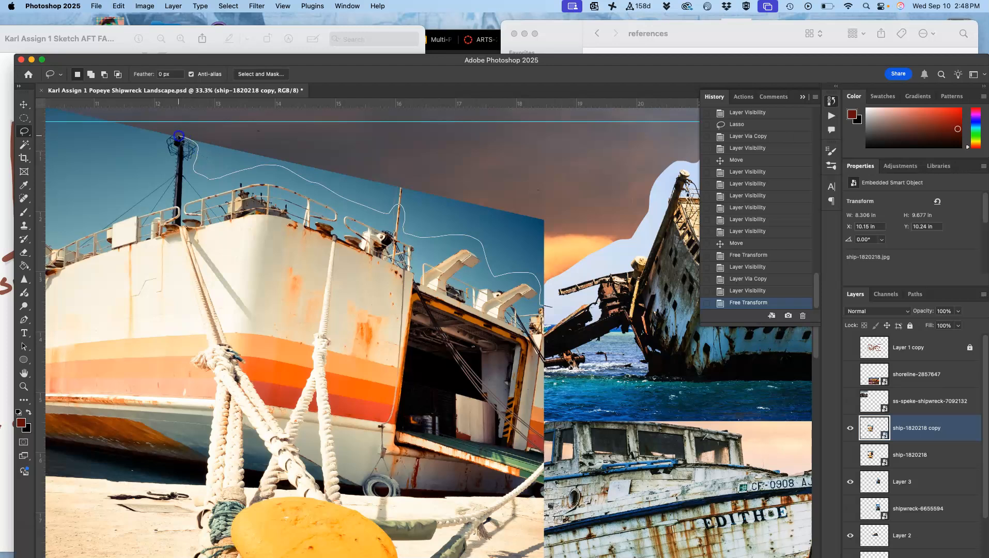
mouse_move(126, 191)
left_mouse_down()
mouse_move(53, 227)
mouse_move(145, 224)
mouse_move(126, 224)
mouse_move(76, 185)
mouse_move(71, 265)
left_mouse_up()
left_click_drag(54, 456, 47, 519)
key("super+minus")
key("super+minus")
key("super+minus")
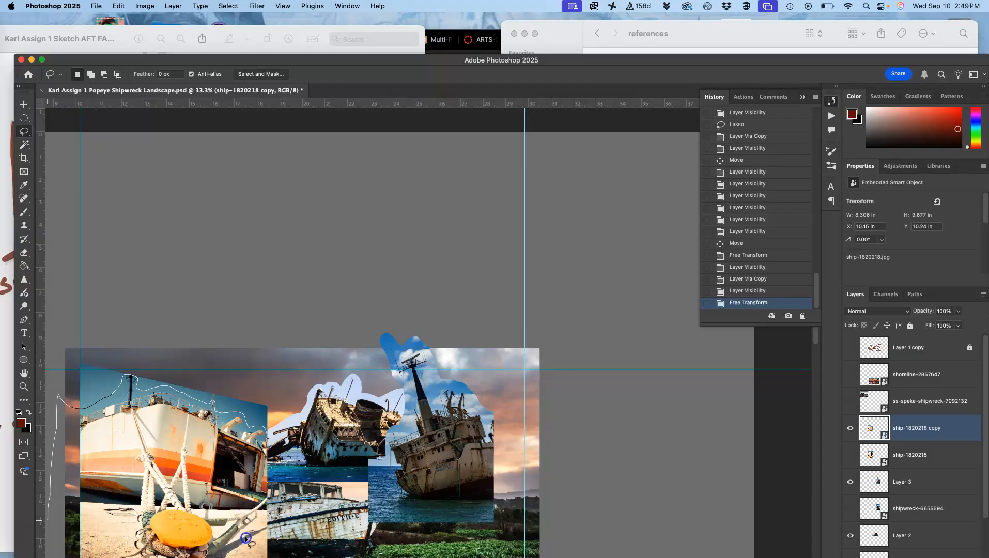
left_click_drag(298, 478, 294, 471)
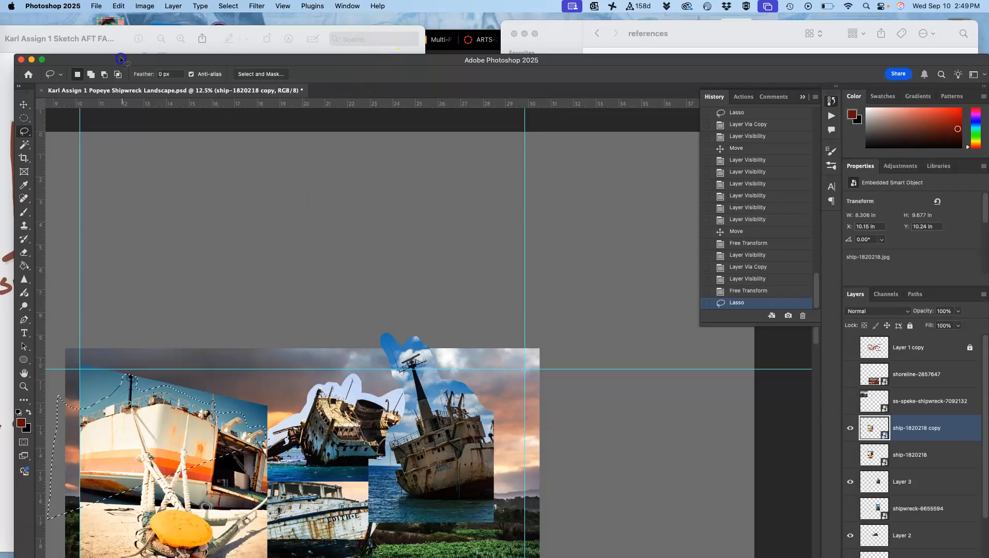
- Extend the lasso selection to include the rest of the ship, the ropes and the sandy foreground of the photo
mouse_move(5, 155)
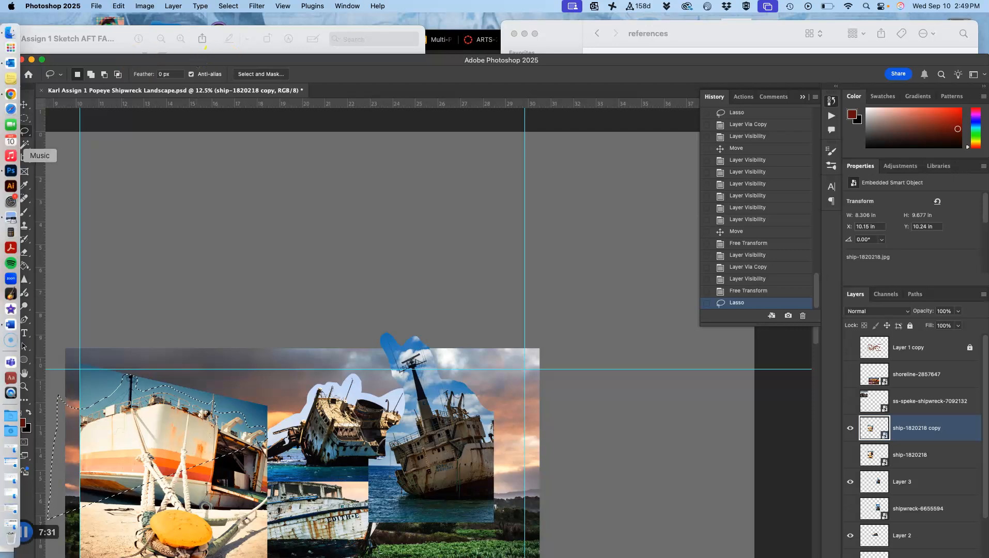
left_click_drag(303, 62, 326, 21)
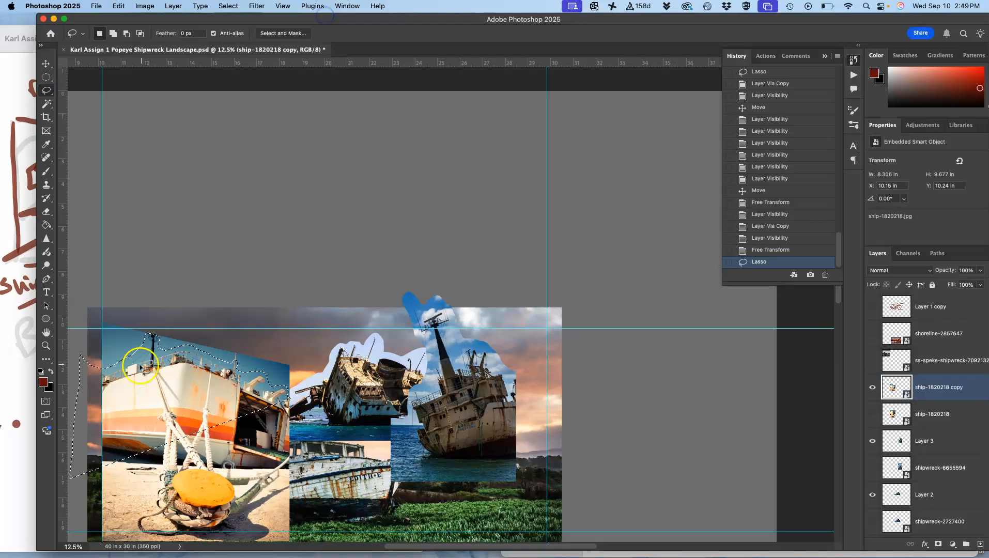
scroll(149, 357, "down", 3)
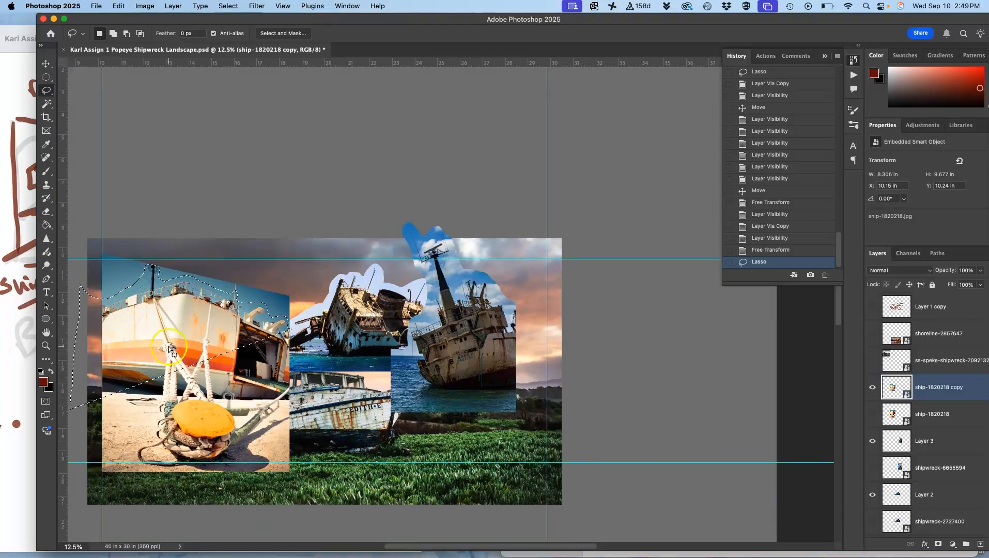
key("shift")
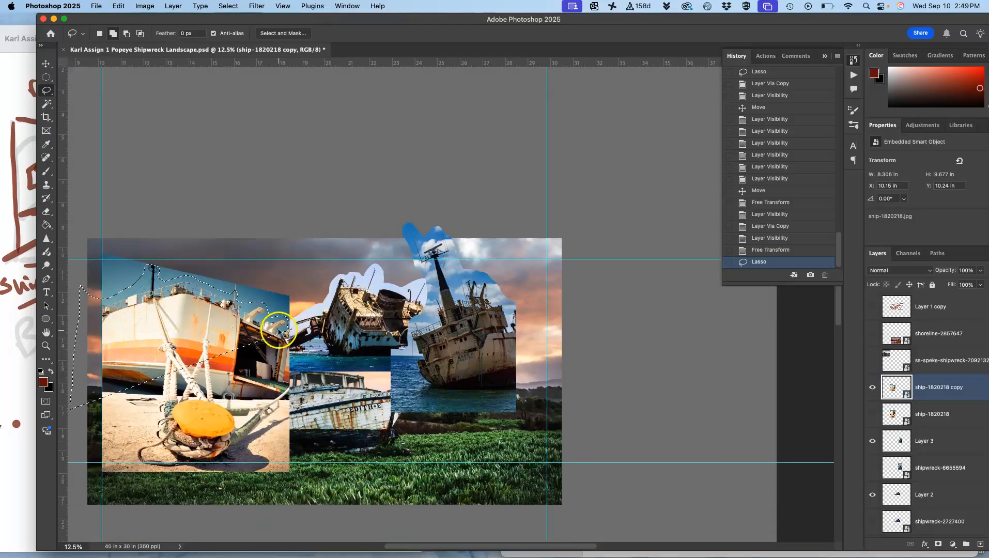
left_click_drag(289, 319, 315, 424)
mouse_move(305, 503)
left_mouse_down()
mouse_move(115, 513)
mouse_move(64, 463)
left_mouse_up()
left_click_drag(132, 358, 133, 357)
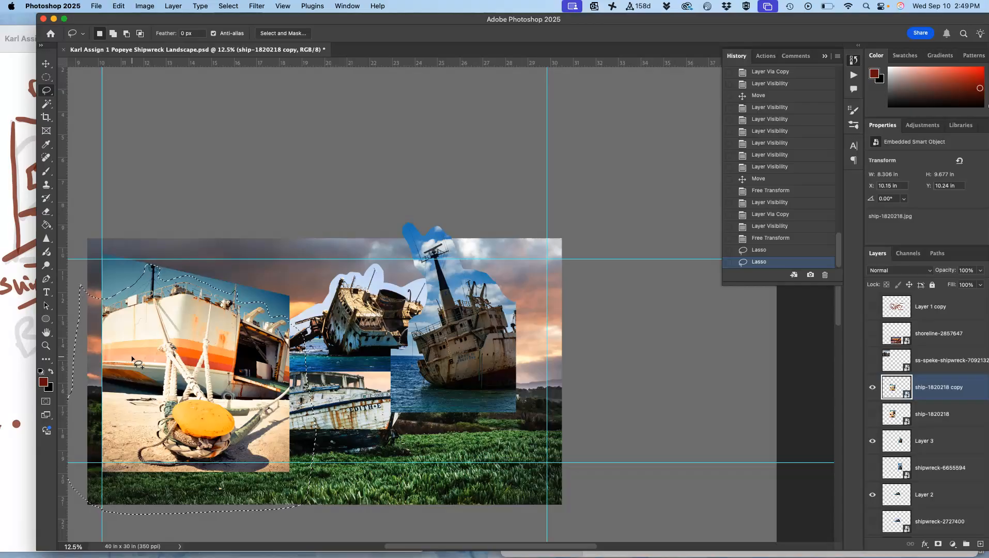
- Copy the selected ship area to a new layer and hide the ship-1820218 copy layer
key("super+j")
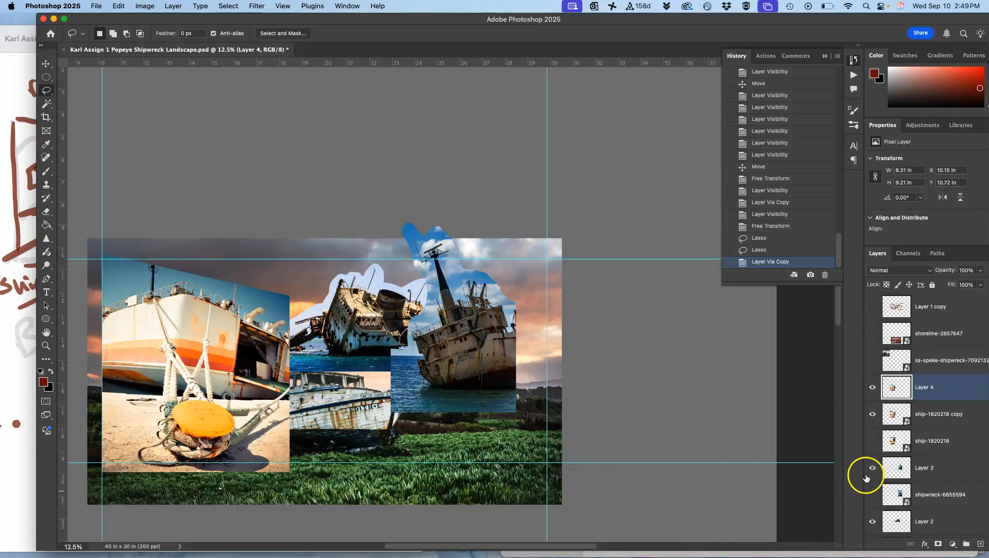
left_click(873, 416)
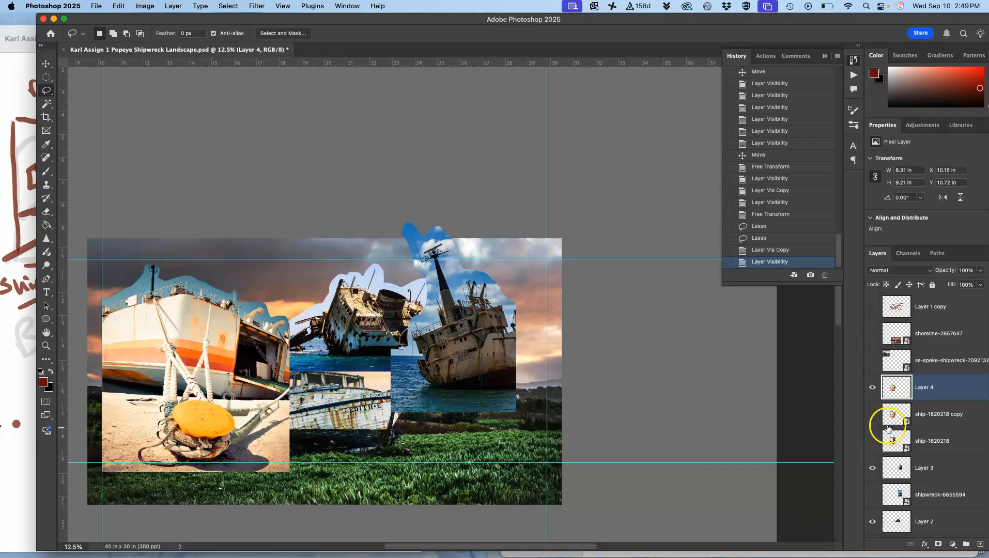
- Color-label Layer 4, Layer 3, Layer 2 and the fishing-boat-1654446 layer green
right_click(872, 392)
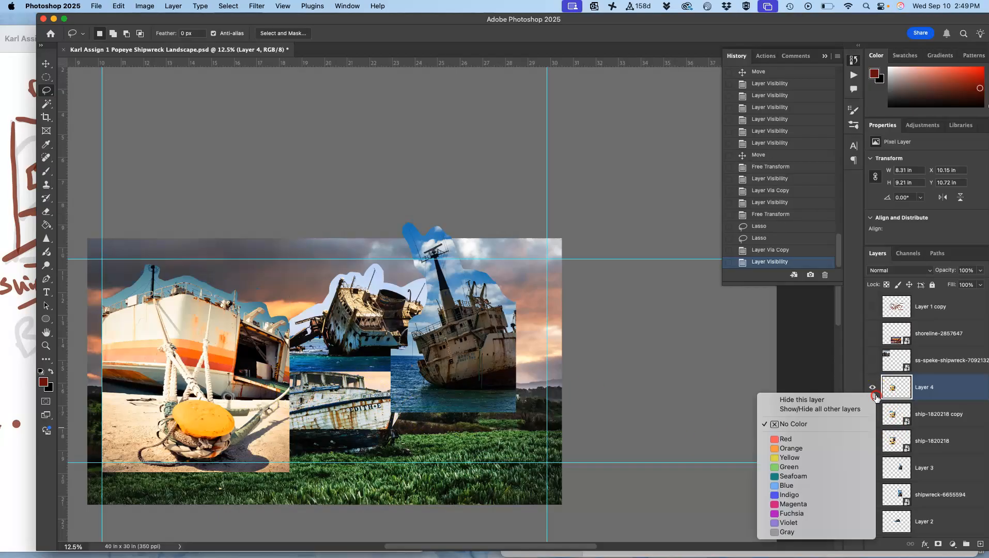
left_click(801, 470)
right_click(873, 464)
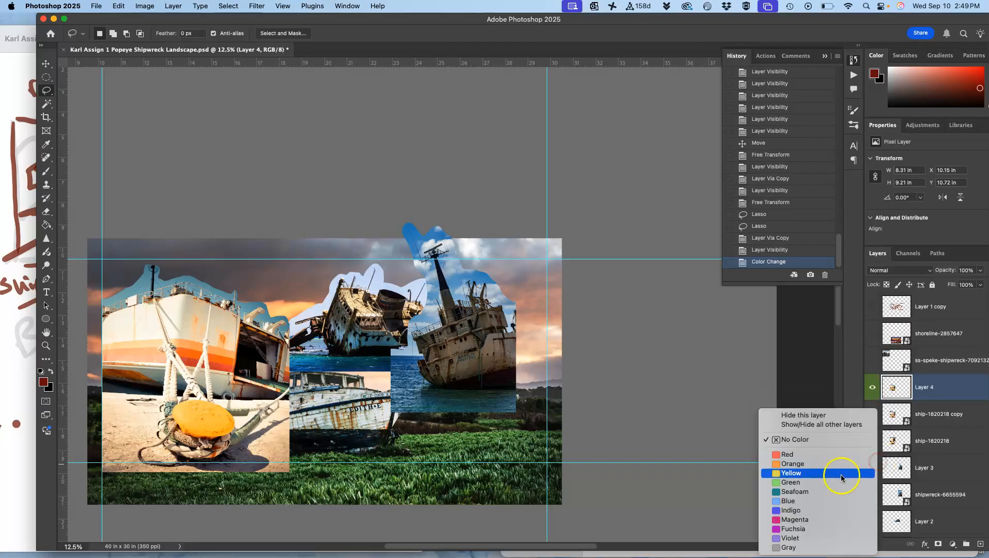
left_click(826, 482)
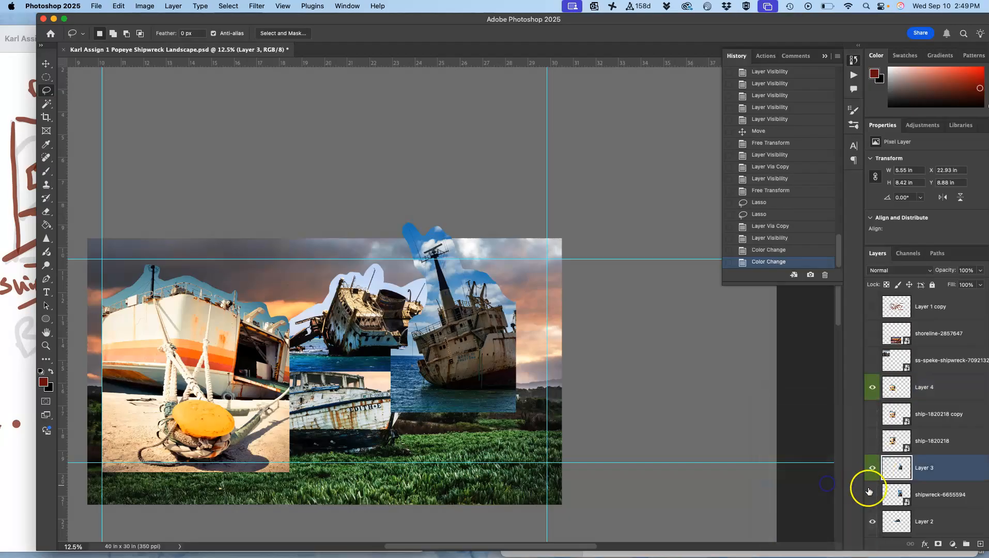
right_click(875, 518)
left_click(824, 483)
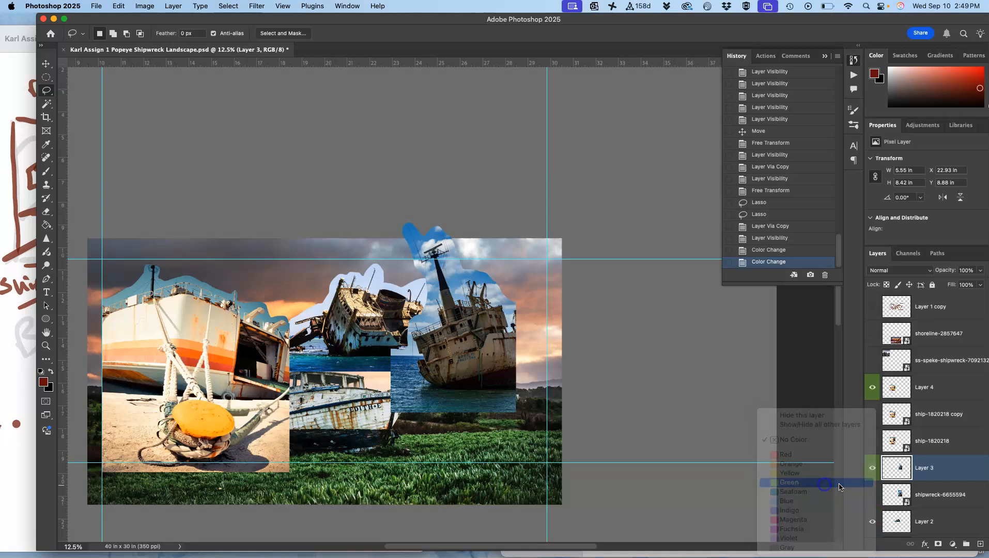
scroll(911, 490, "down", 3)
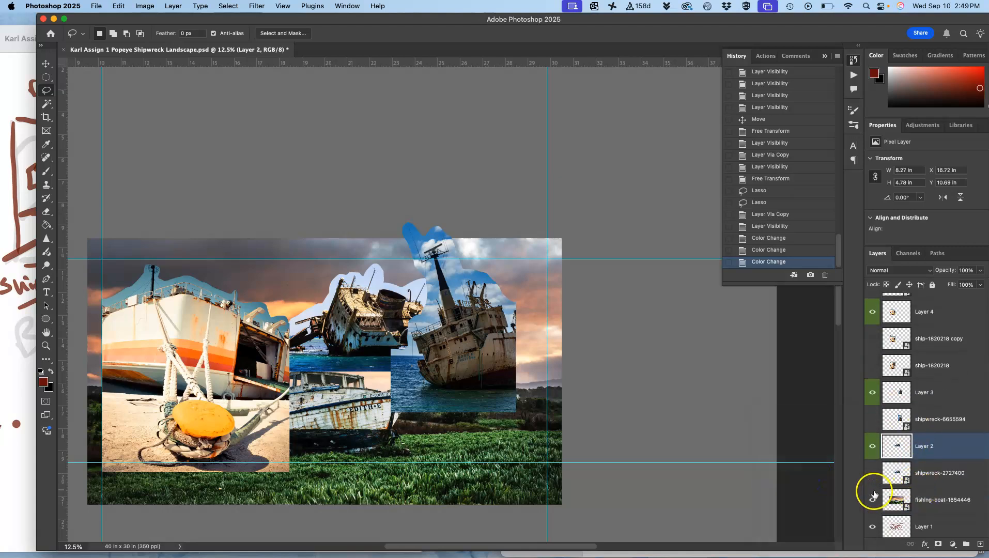
right_click(873, 496)
left_click(828, 484)
left_click(915, 504)
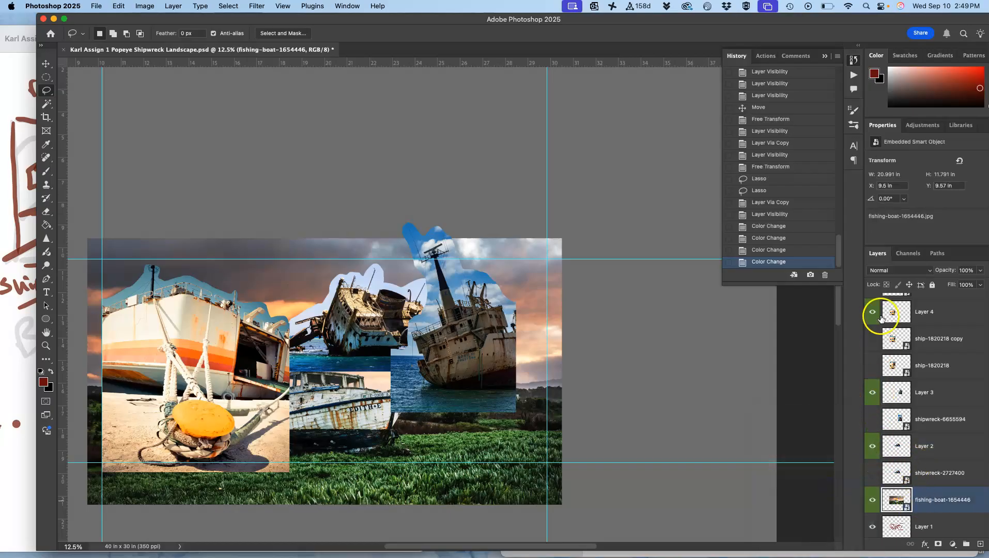
- Show the ss-speke-shipwreck-7092132 layer and move its photo onto the middle of the composition, at about X 10.62 in, Y 7.48 in
scroll(881, 316, "up", 2)
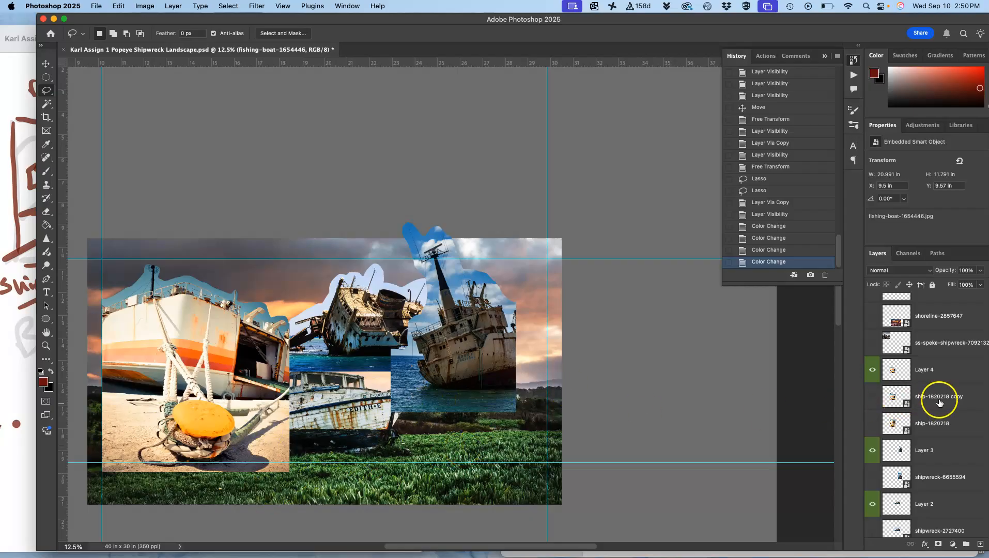
scroll(924, 382, "up", 1)
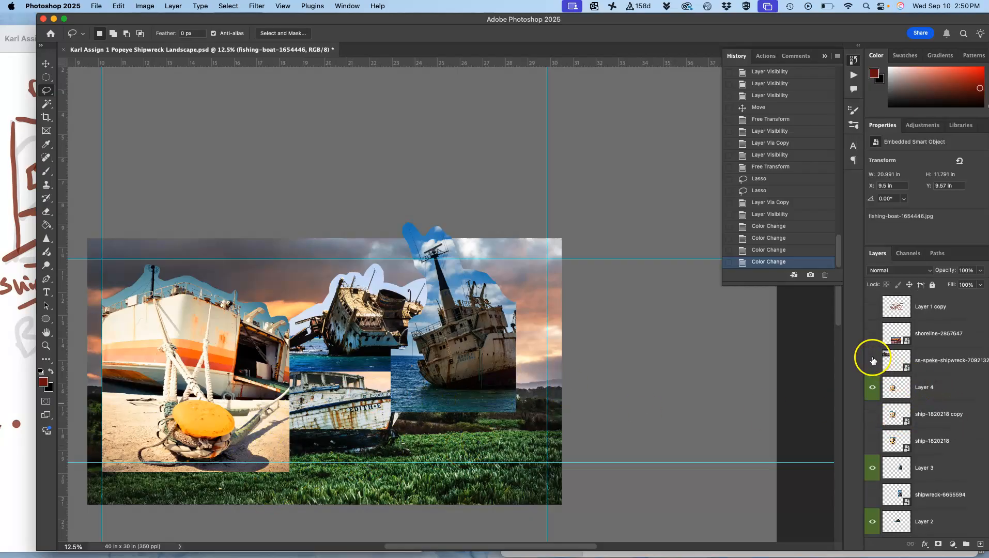
left_click(872, 360)
scroll(88, 187, "left", 5)
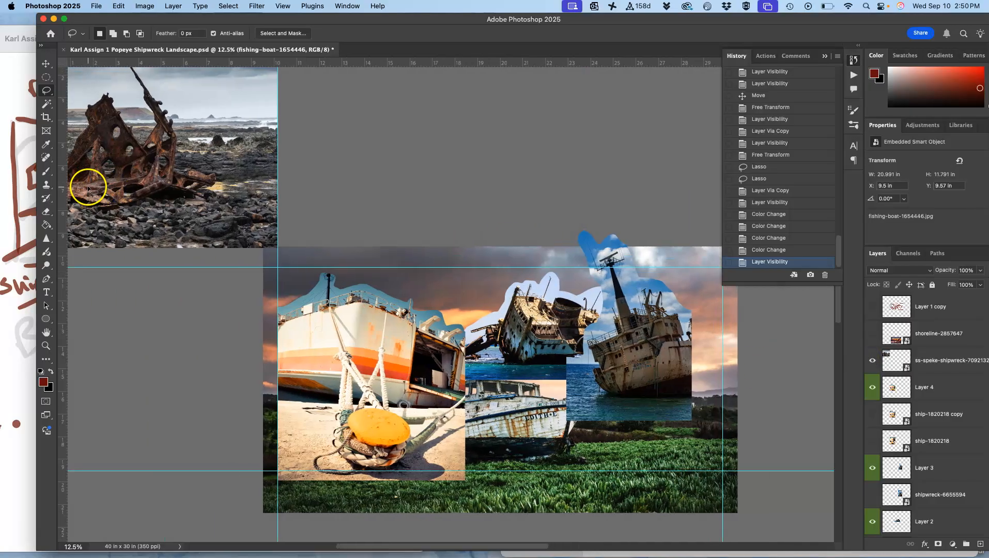
left_click(46, 63)
left_click(214, 131)
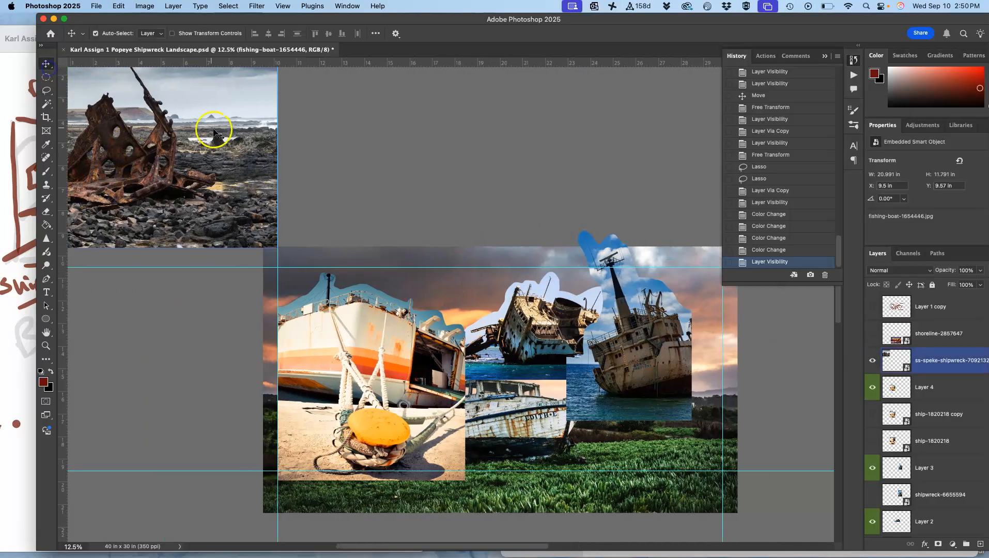
left_click_drag(213, 132, 596, 349)
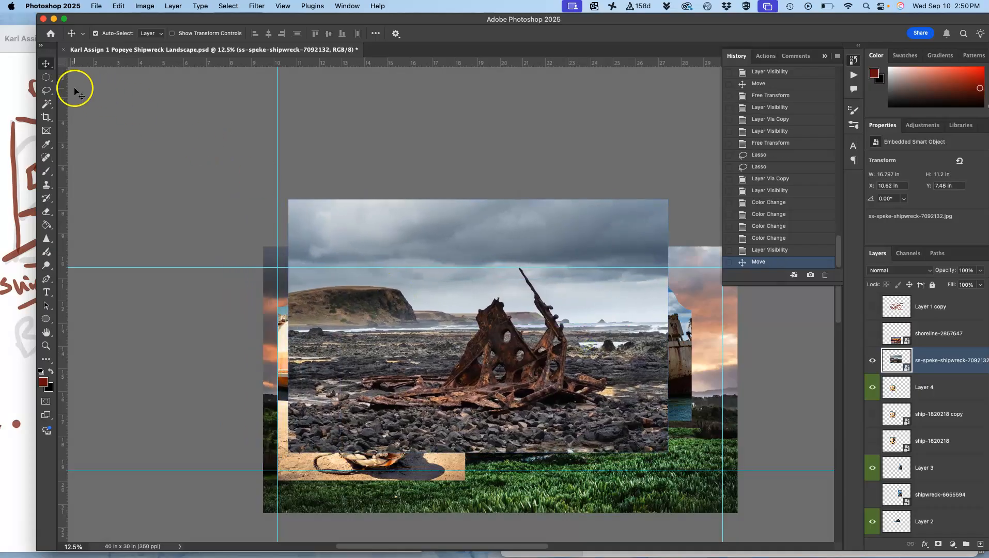
- Lasso roughly around the rusty wreck and its rocky foreground, copy it to a new layer, and hide the ss-speke-shipwreck-7092132 layer
left_click(46, 90)
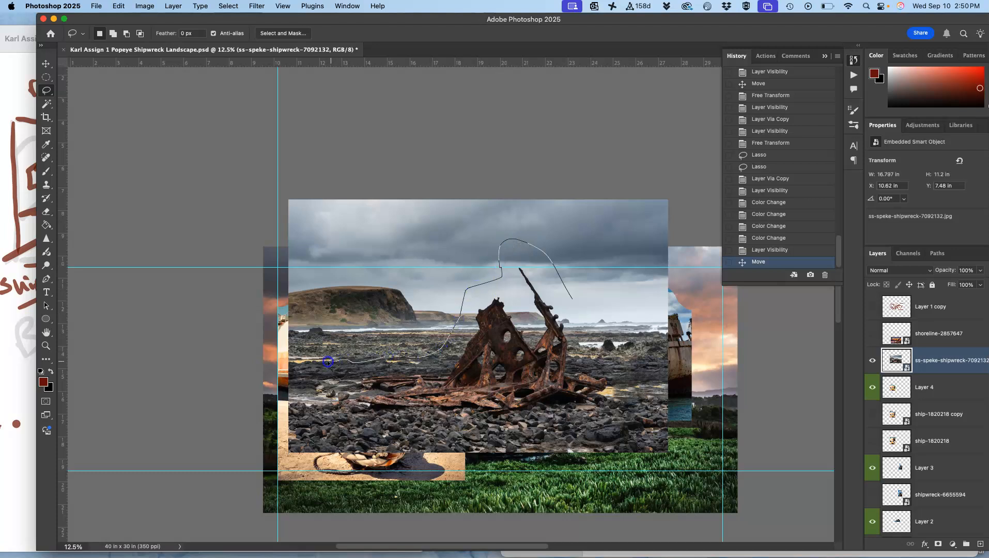
mouse_move(291, 378)
left_mouse_down()
mouse_move(244, 463)
mouse_move(242, 507)
mouse_move(467, 541)
mouse_move(706, 522)
mouse_move(712, 394)
left_mouse_up()
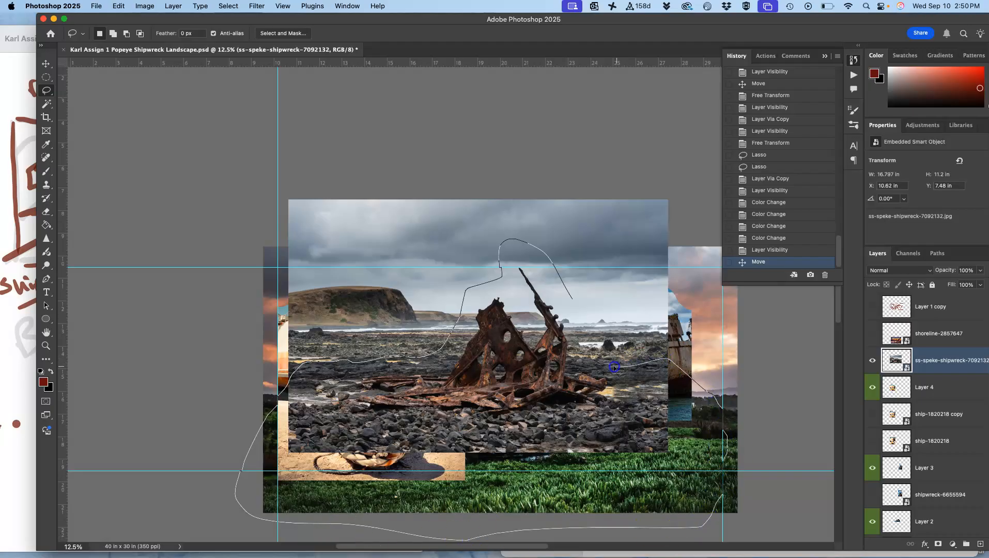
left_click_drag(570, 294, 570, 296)
key("super+j")
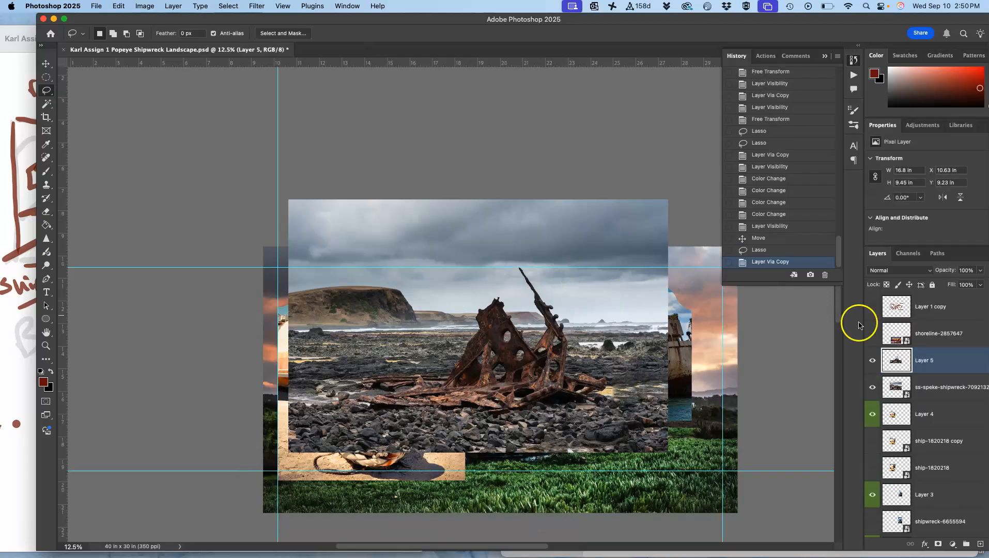
left_click(872, 387)
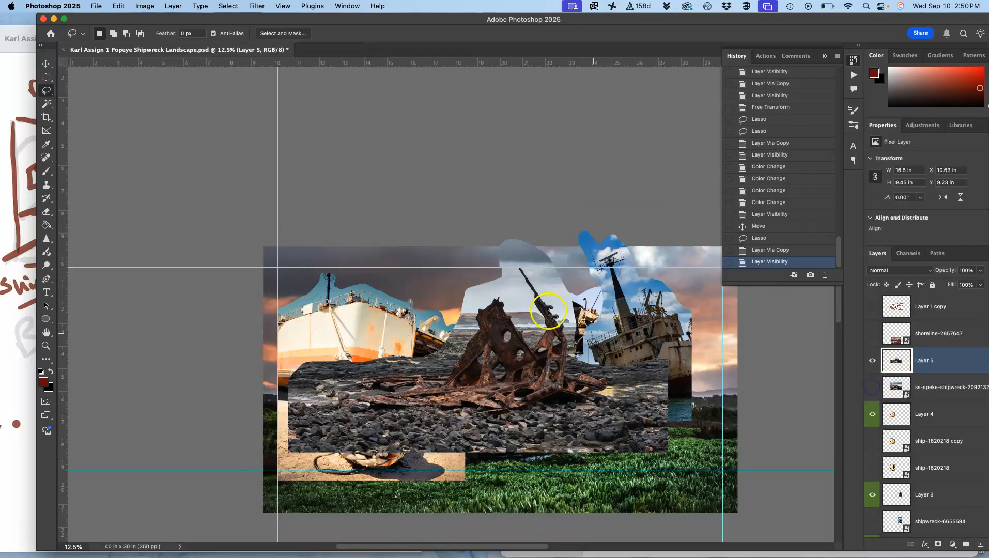
- Move the rusty wreck on Layer 5 to about X 9.5 in, Y 10.47 in, and the shown shoreline-2857647 photo to X 15.6 in, Y 10.93 in
left_click(46, 63)
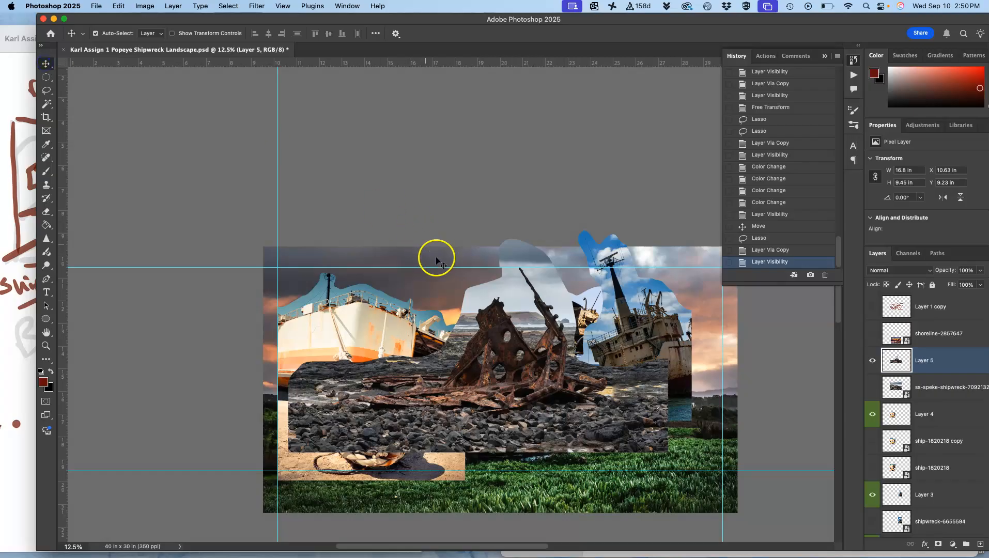
left_click_drag(511, 335, 476, 377)
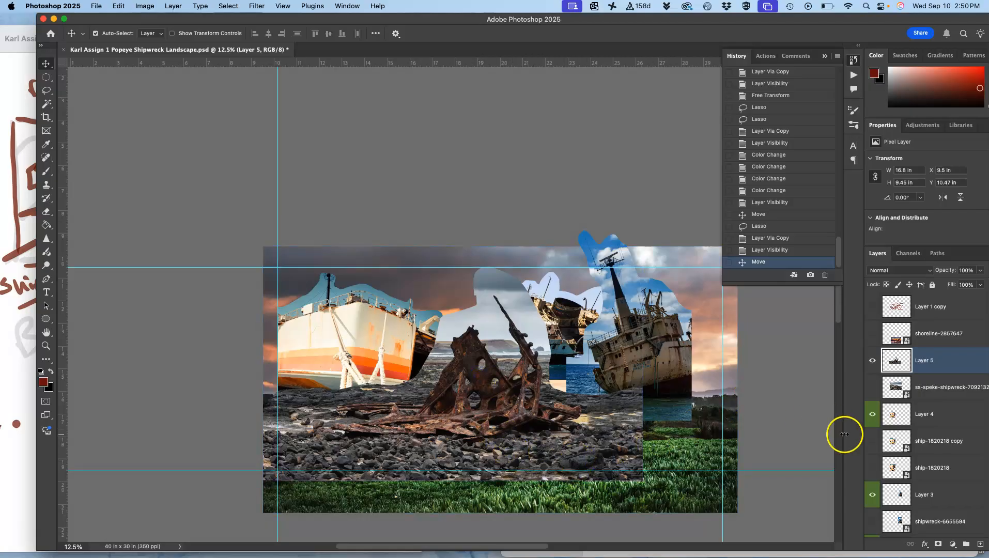
left_click(870, 335)
left_click_drag(522, 517, 602, 314)
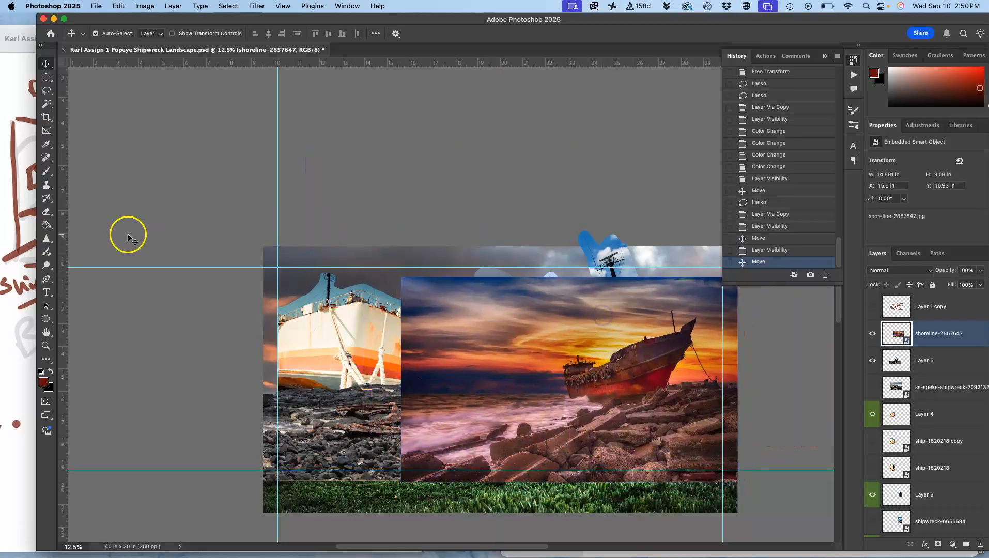
- Lasso the rocky shore in the lower half of the shoreline photo, copy it to a new layer, and hide the shoreline-2857647 layer
left_click(46, 90)
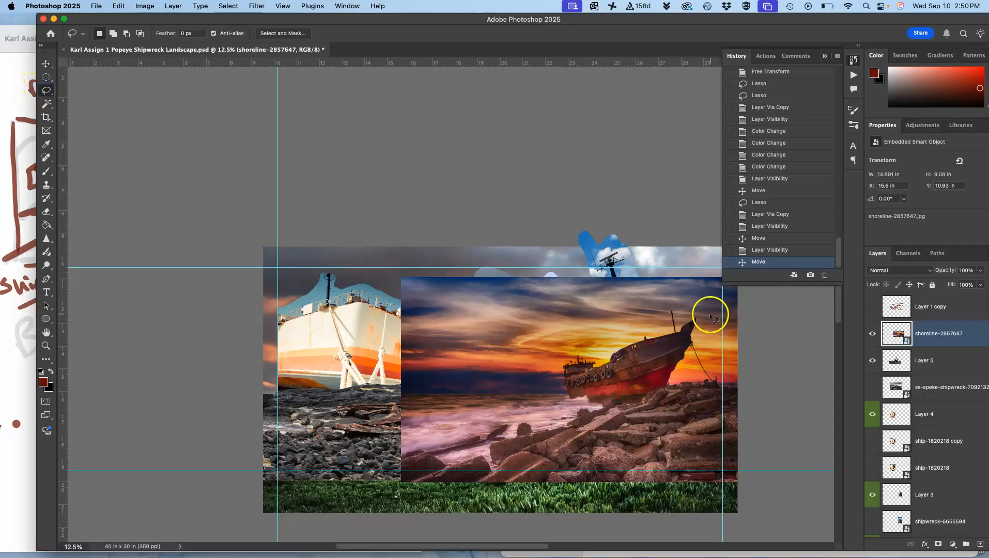
left_click_drag(741, 373, 743, 375)
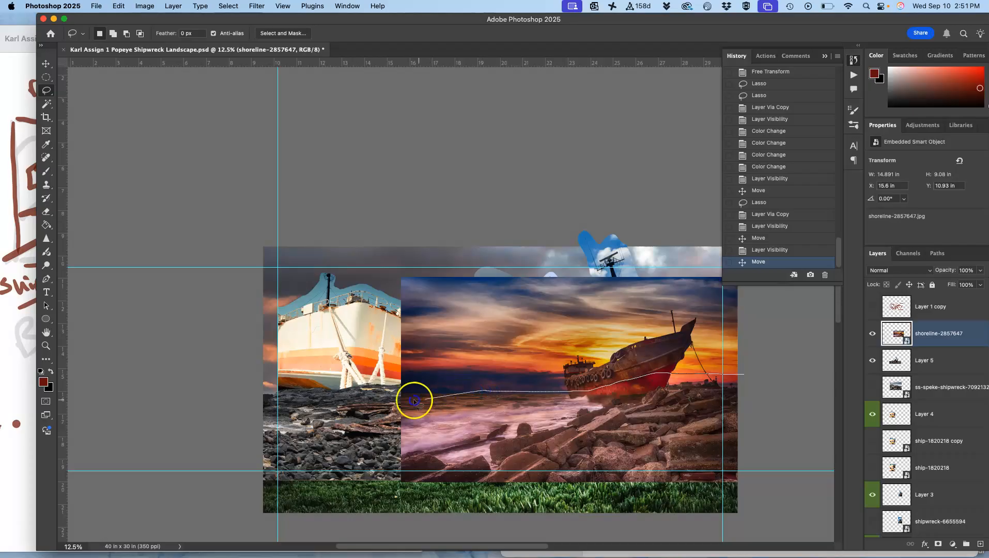
mouse_move(383, 403)
left_mouse_down()
mouse_move(334, 545)
mouse_move(490, 553)
mouse_move(794, 541)
mouse_move(786, 408)
left_mouse_up()
key("super+j")
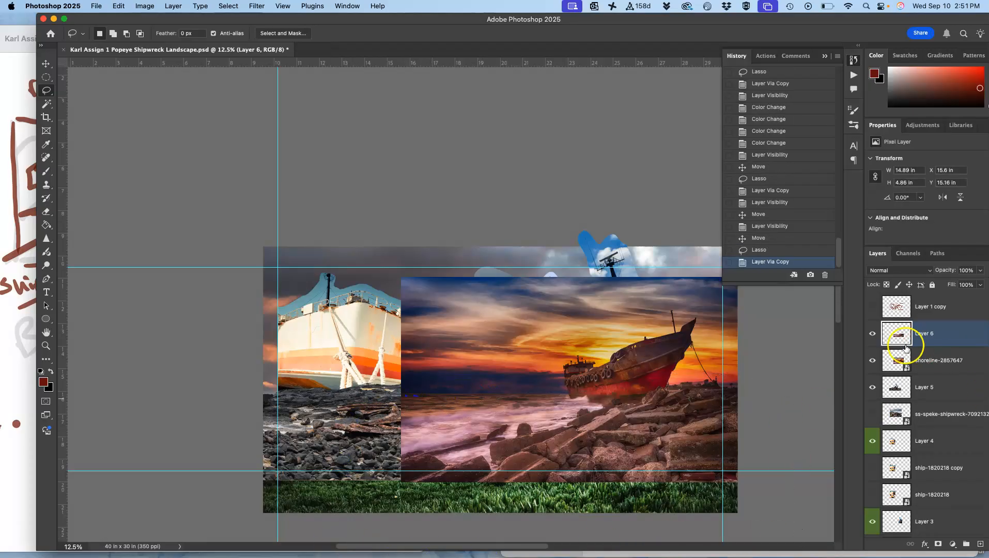
left_click(871, 361)
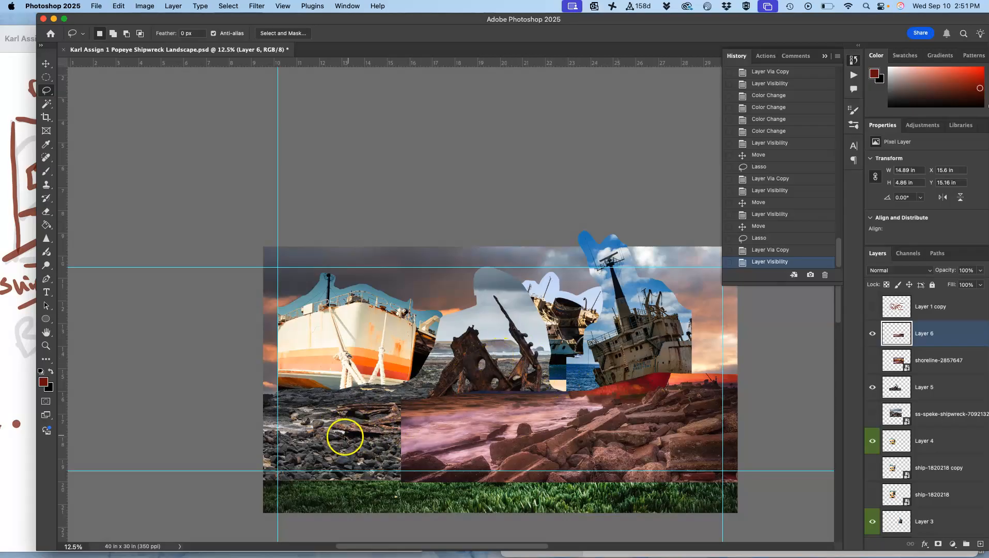
- Try stacking Layer 4 above Layer 5, compare it by toggling its visibility, and undo the reordering
left_click(872, 441)
left_click(872, 441)
left_click_drag(933, 442, 924, 384)
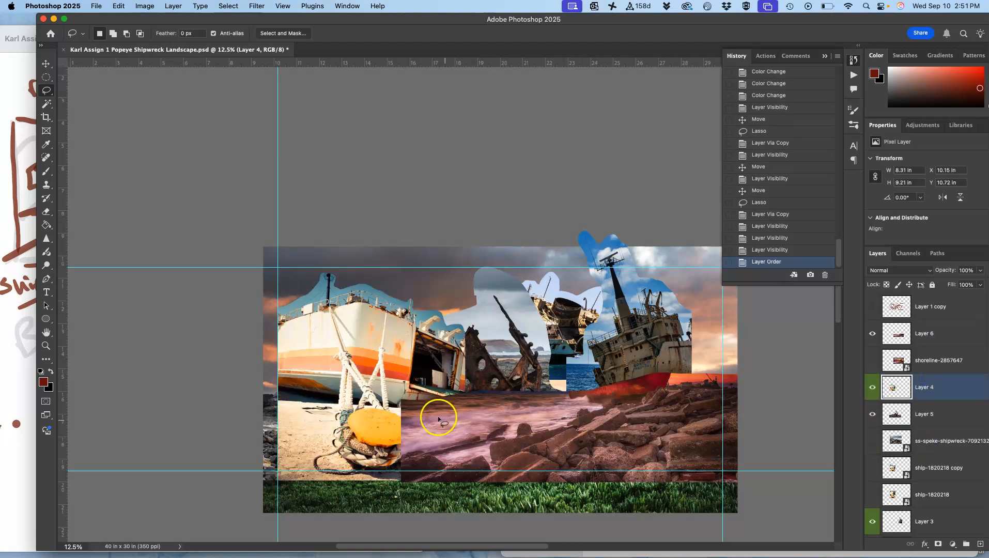
left_click(872, 388)
left_click(873, 388)
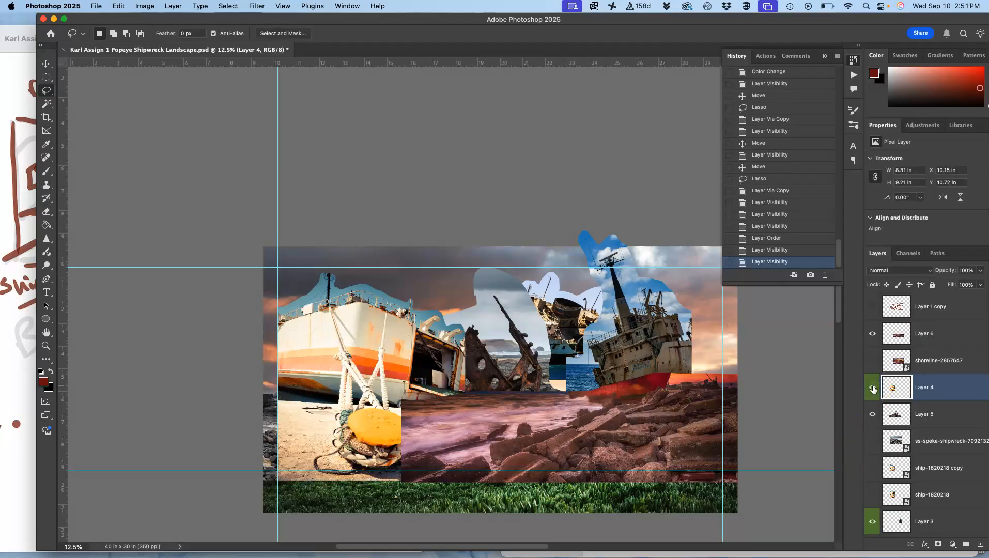
key("super+z")
key("super+z")
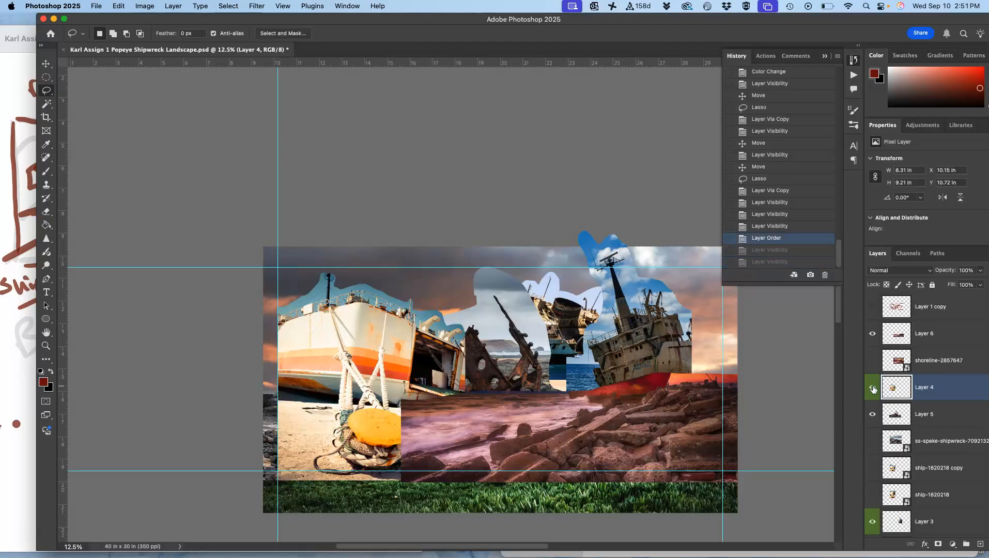
key("super+z")
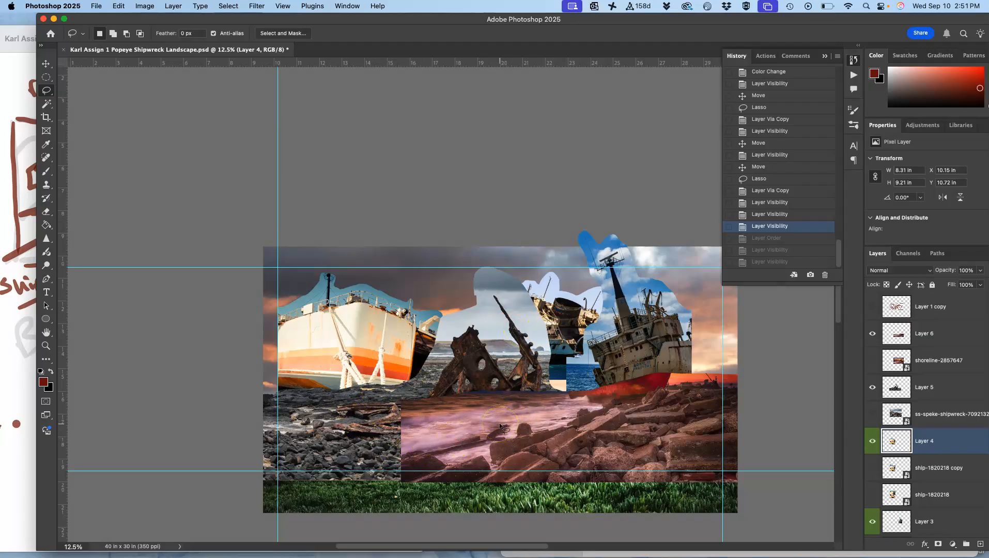
- Save the shipwreck landscape document
scroll(500, 427, "down", 3)
scroll(500, 426, "right", 2)
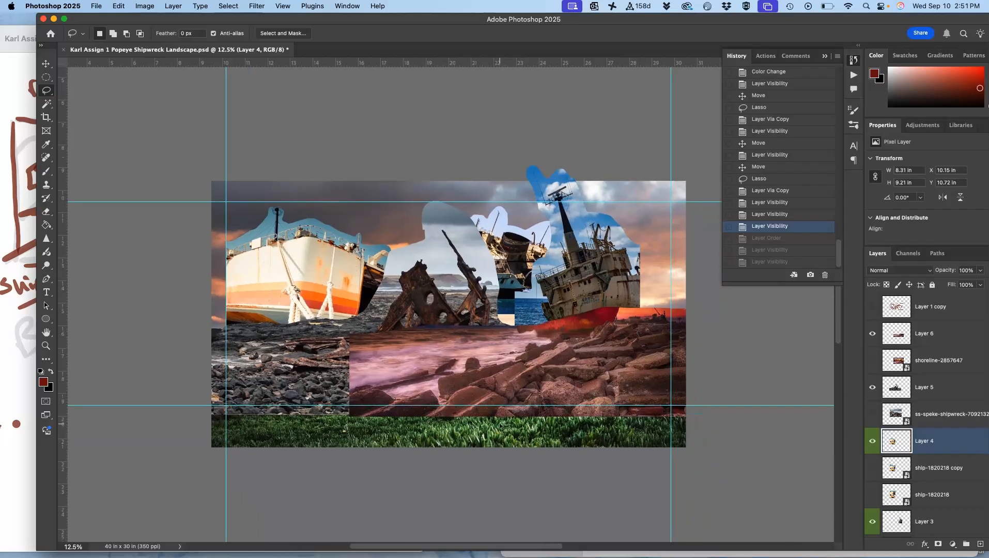
key("super+s")
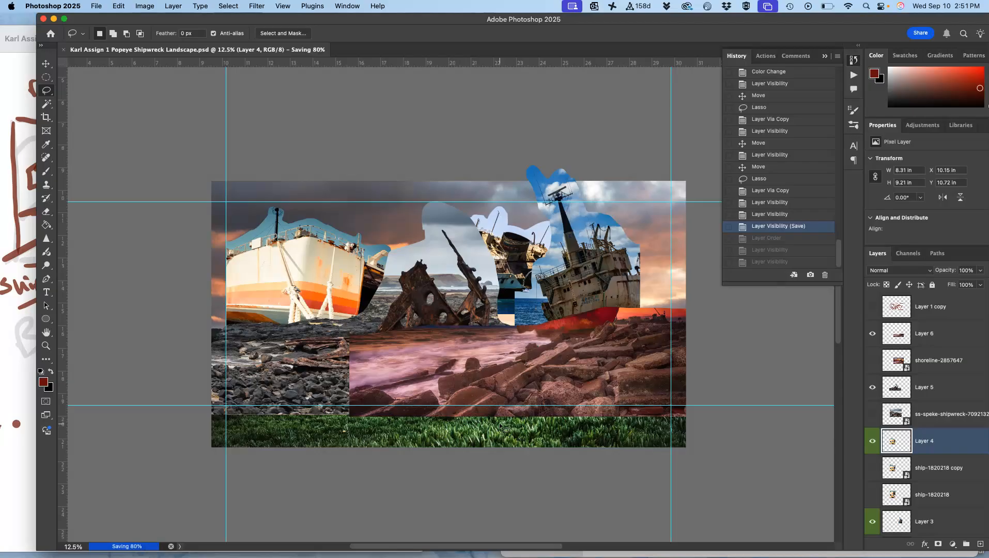
- Crop the canvas around the composite to about 24.37 in by 16.02 in, leaving a margin on all sides
key("super+minus")
key("super+minus")
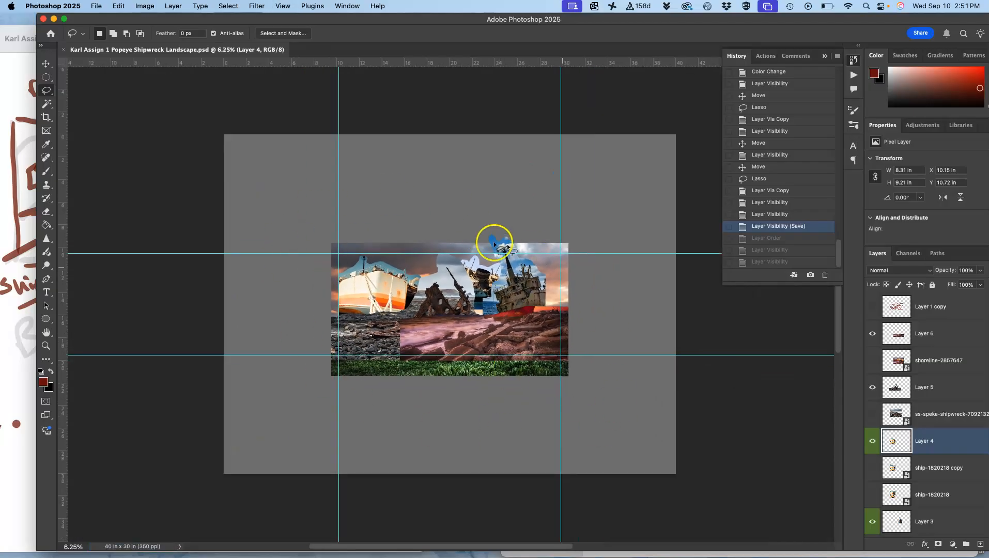
left_click(45, 119)
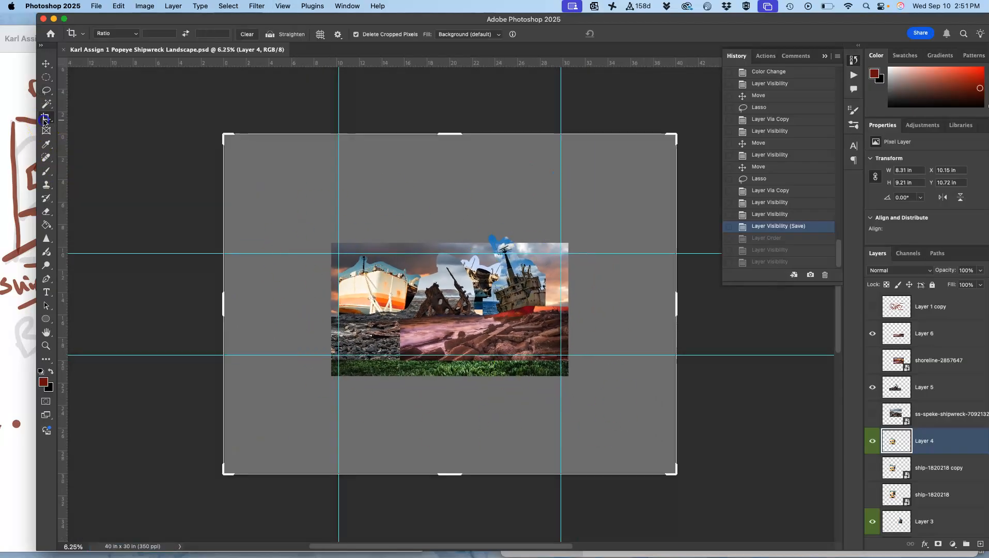
left_click_drag(227, 137, 267, 176)
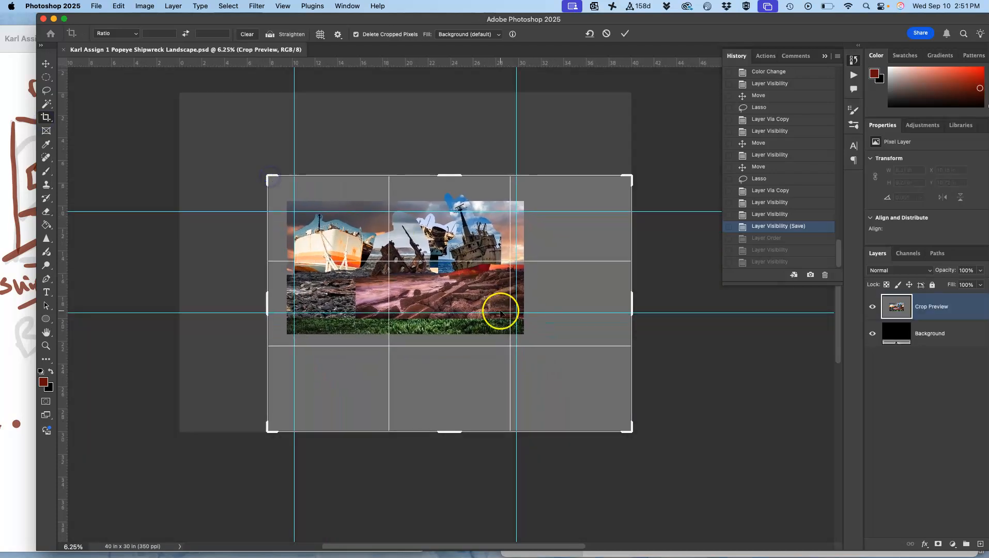
left_click_drag(634, 428, 589, 394)
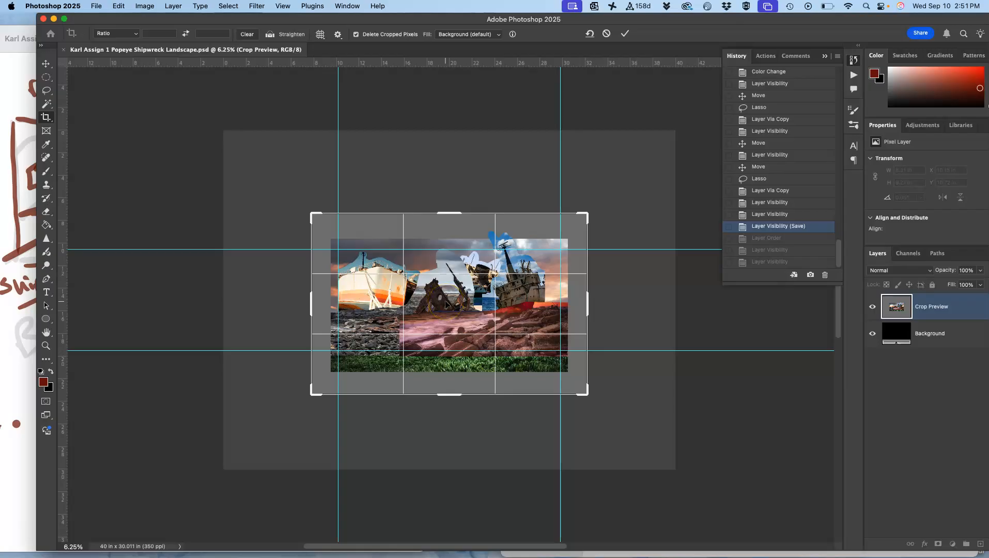
key("Return")
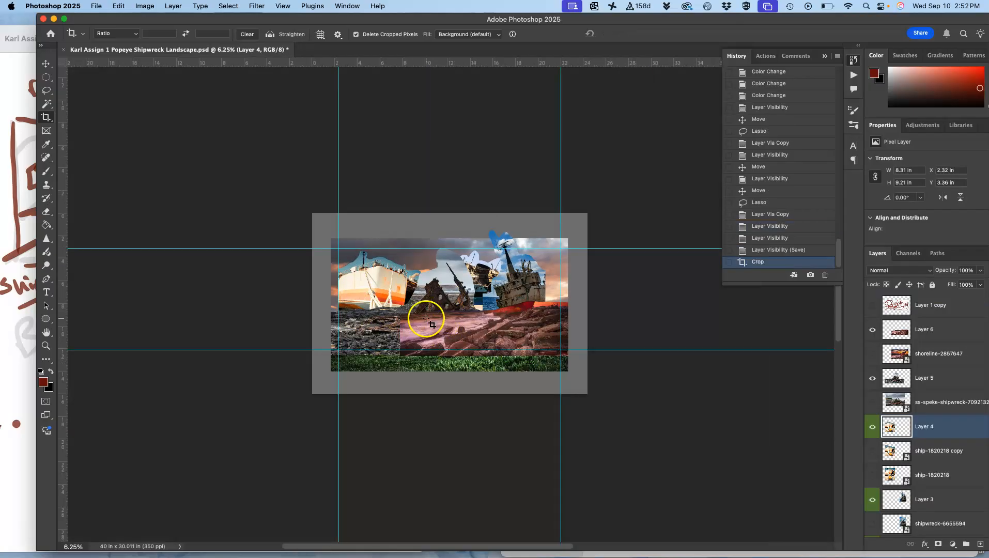
- Color-label Layer 6 and Layer 5 green
key("super+plus")
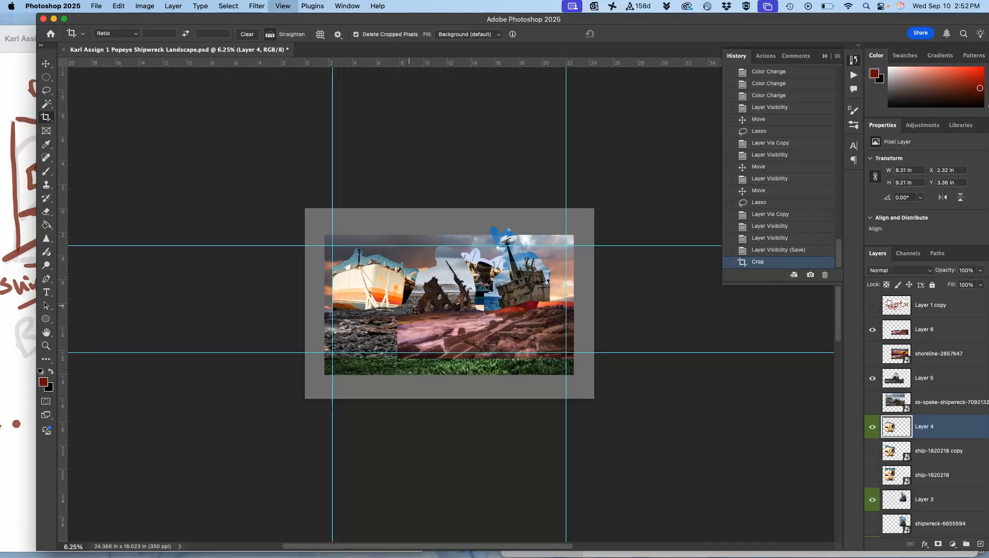
scroll(413, 310, "down", 2)
scroll(413, 310, "right", 2)
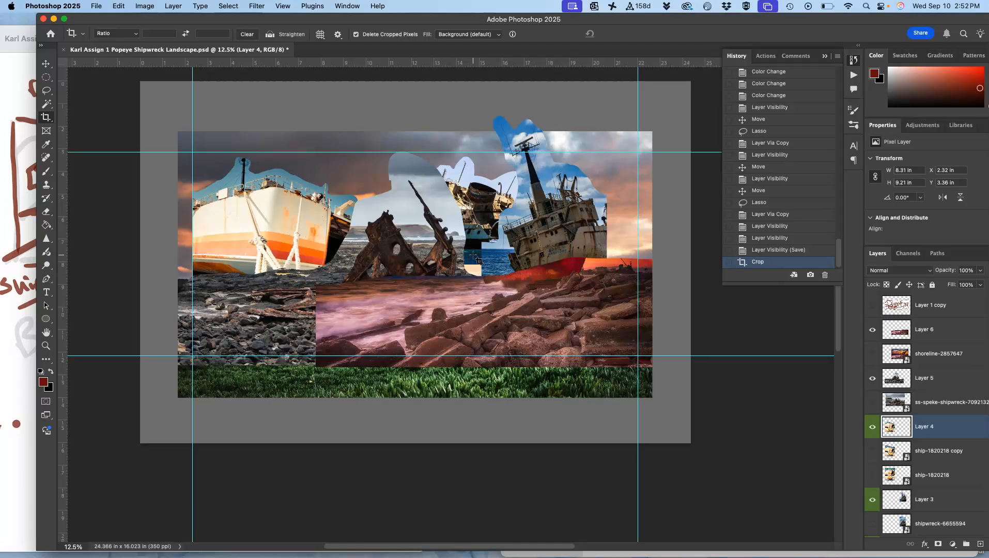
scroll(478, 261, "up", 2)
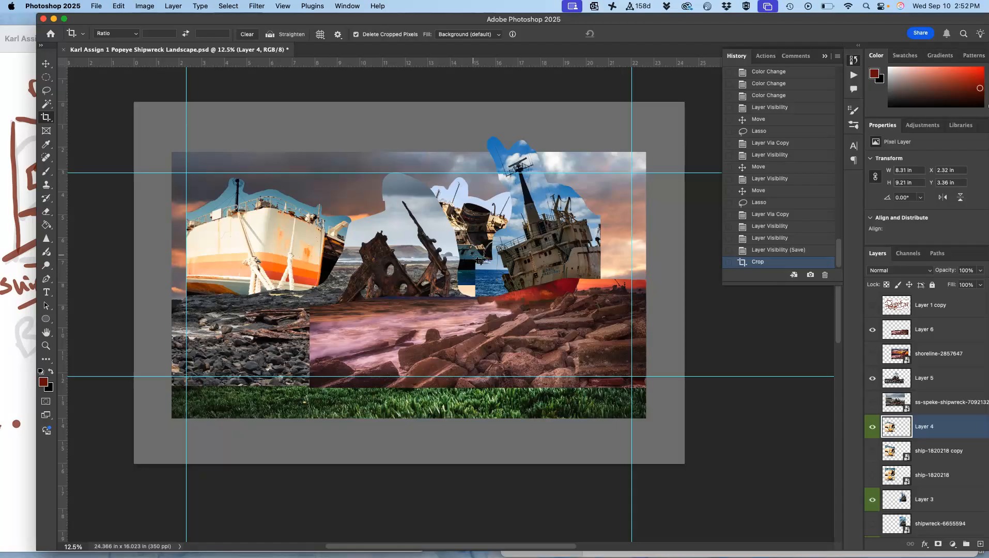
left_click(470, 248)
left_click(679, 341)
right_click(874, 340)
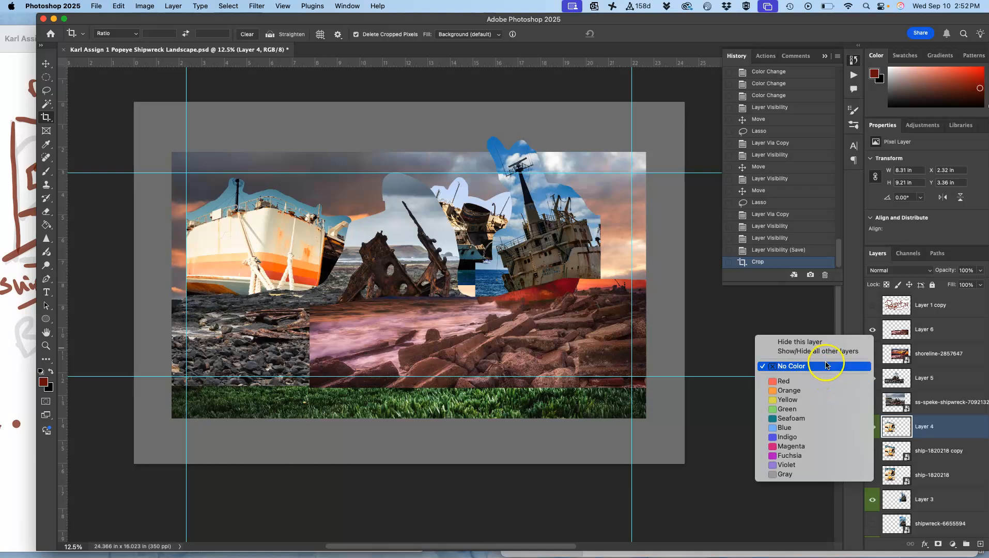
left_click(808, 412)
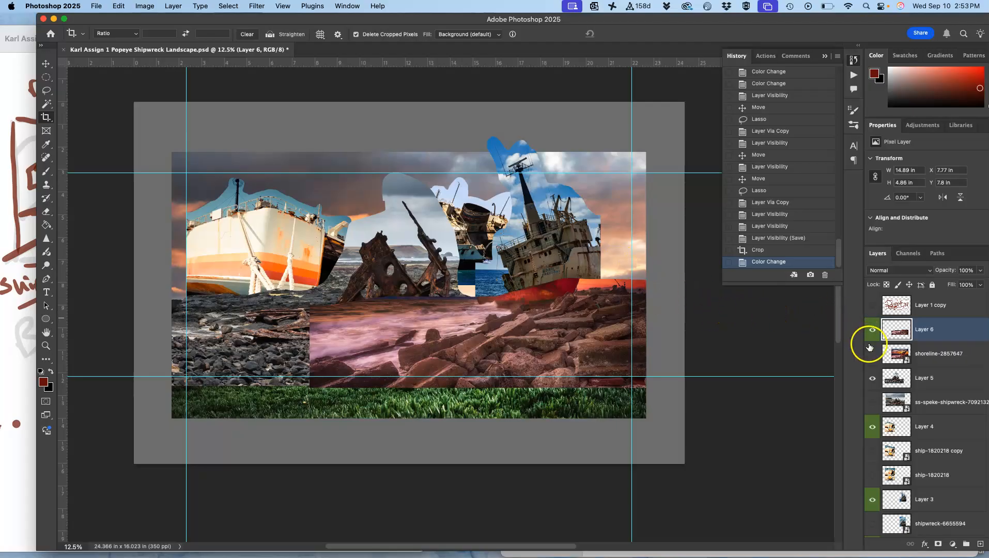
right_click(873, 375)
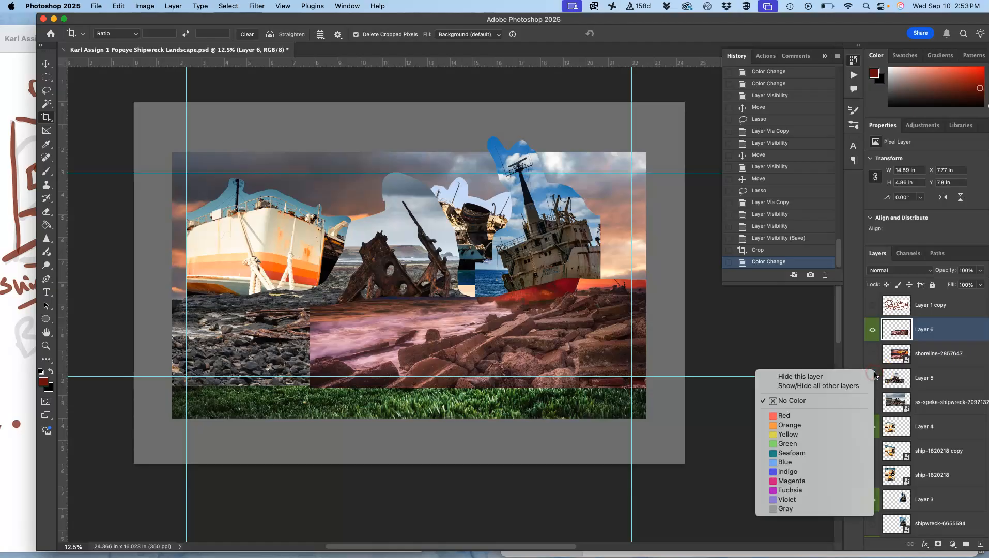
left_click(790, 444)
- Hide Layer 6, Layer 5, Layer 4, Layer 3 and Layer 2, leaving the fishing-boat-1654446 photo shown
left_click(873, 335)
left_click(873, 335)
left_click(872, 330)
left_click(872, 377)
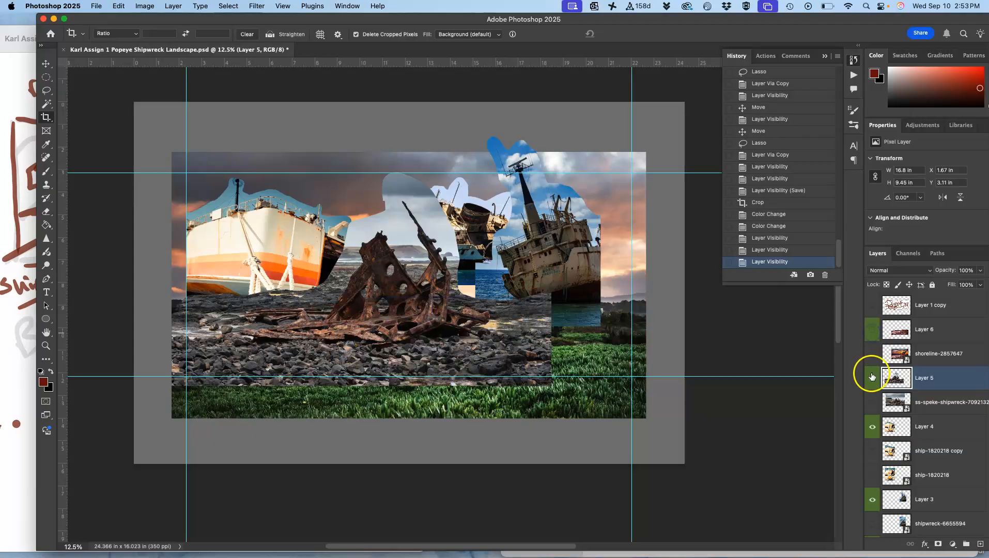
left_click(873, 426)
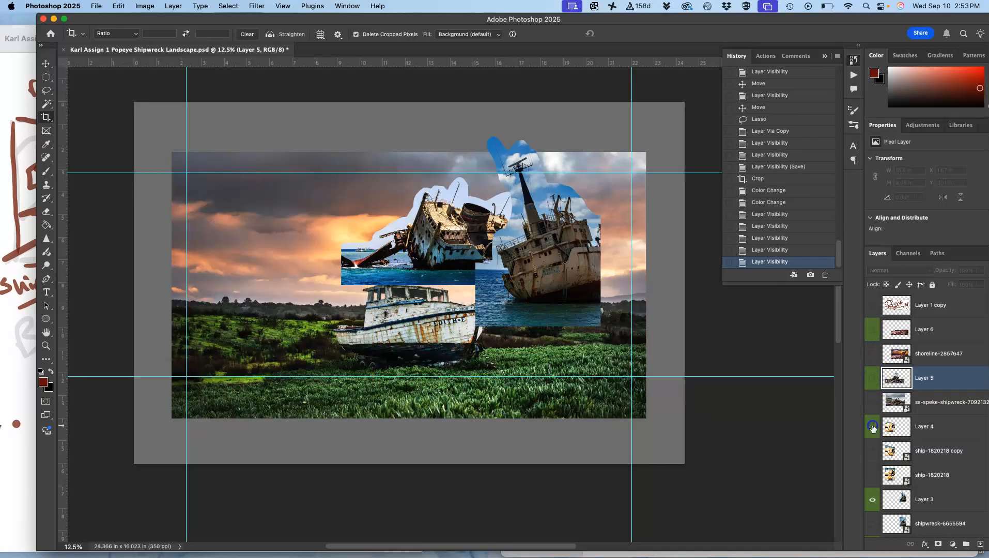
left_click(872, 500)
scroll(871, 500, "down", 3)
left_click(871, 483)
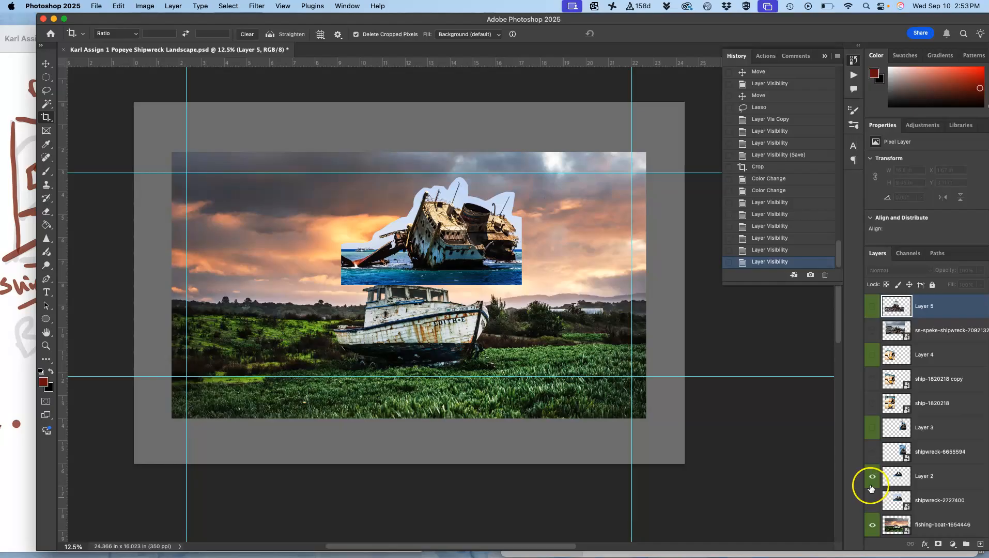
- Rasterize the fishing-boat-1654446 layer and hide the guides
scroll(880, 508, "down", 2)
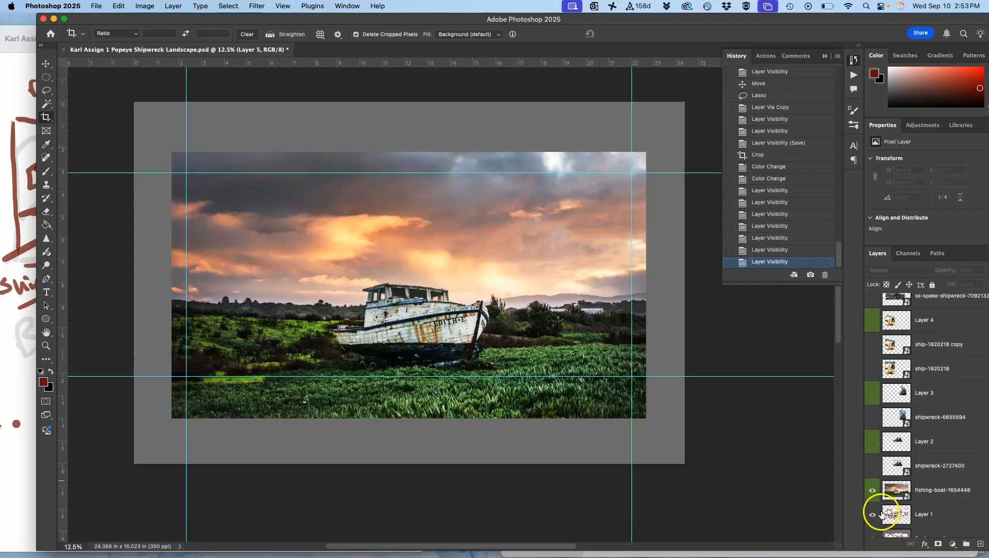
right_click(933, 494)
left_click(847, 517)
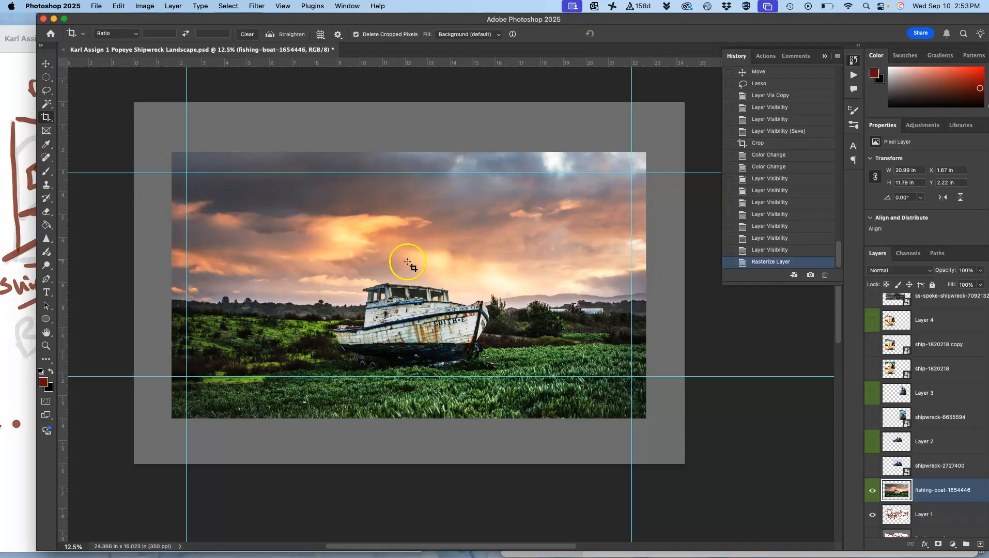
key("super+semicolon")
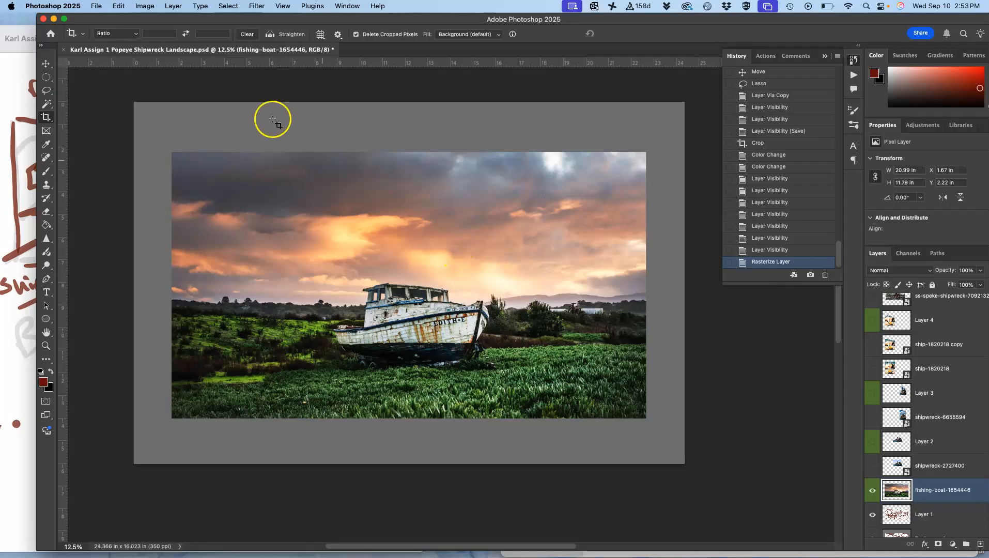
- Darken the fishing-boat photo's midtones with a Levels adjustment, setting the midtone input level to 0.79
left_click(147, 9)
mouse_move(151, 35)
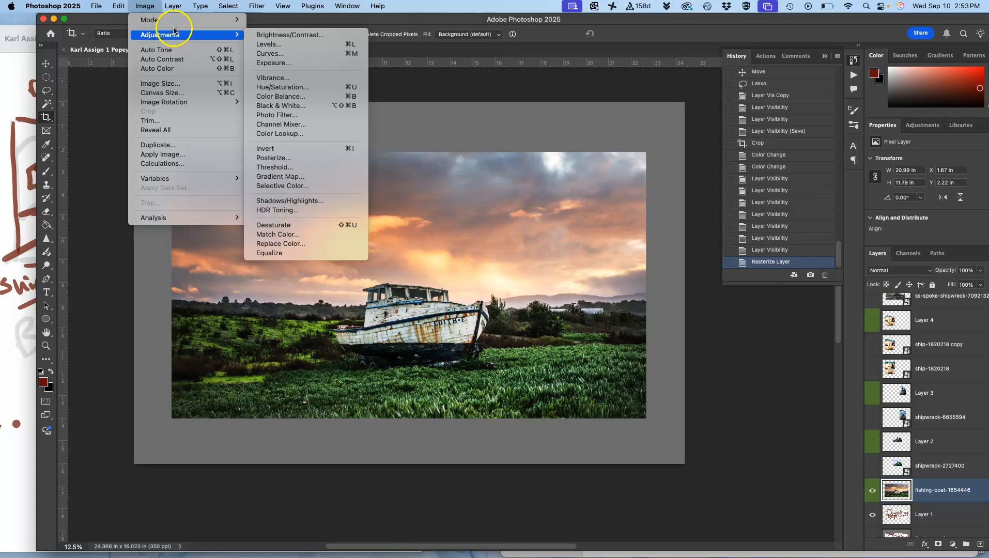
left_click(268, 44)
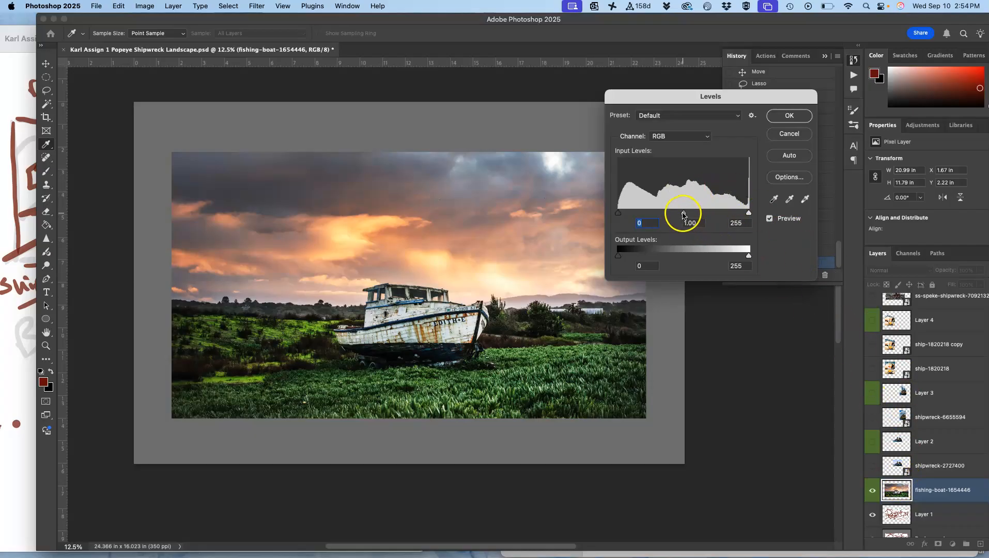
mouse_move(683, 215)
left_mouse_down()
mouse_move(673, 213)
mouse_move(701, 213)
mouse_move(673, 208)
mouse_move(695, 210)
mouse_move(685, 209)
left_mouse_up()
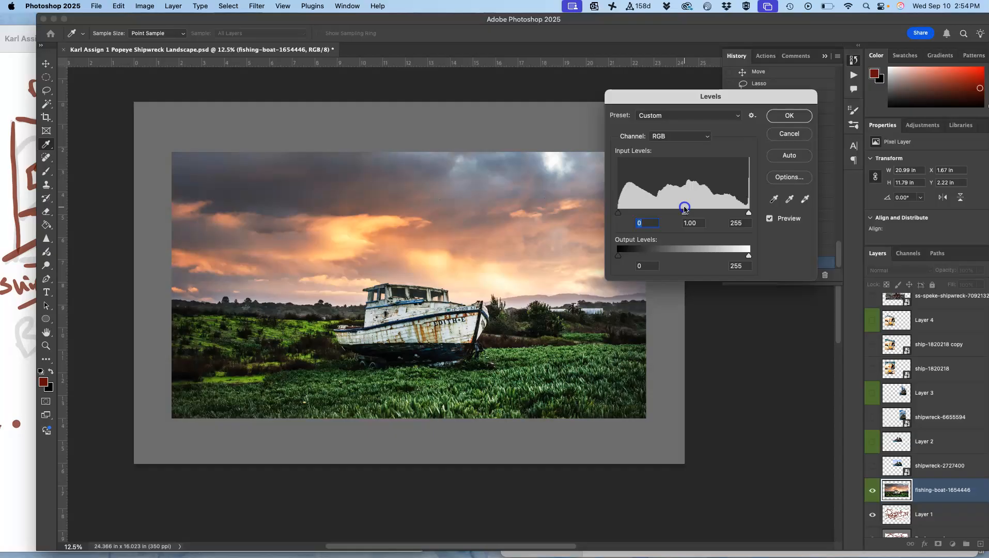
left_click_drag(685, 208, 762, 212)
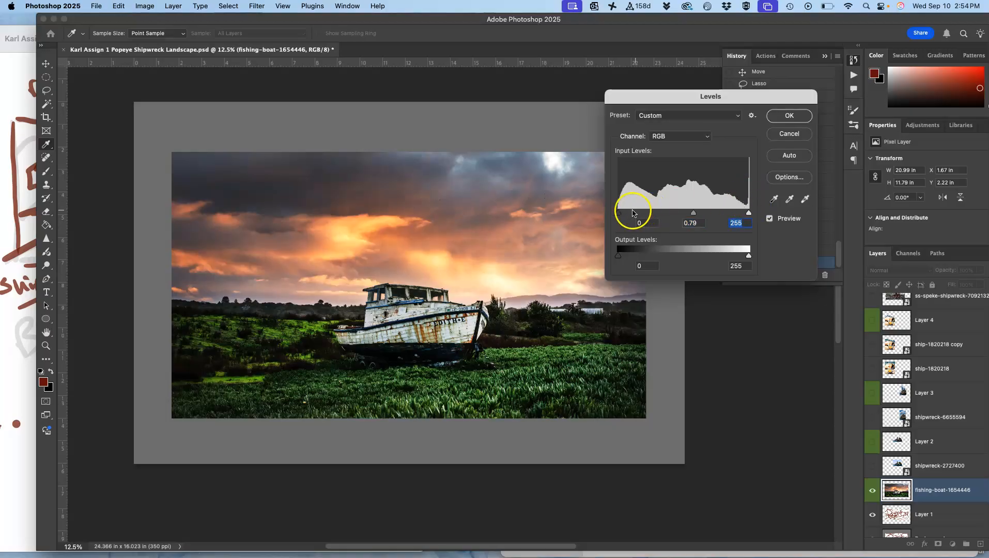
mouse_move(620, 216)
left_mouse_down()
mouse_move(654, 214)
mouse_move(607, 201)
left_mouse_up()
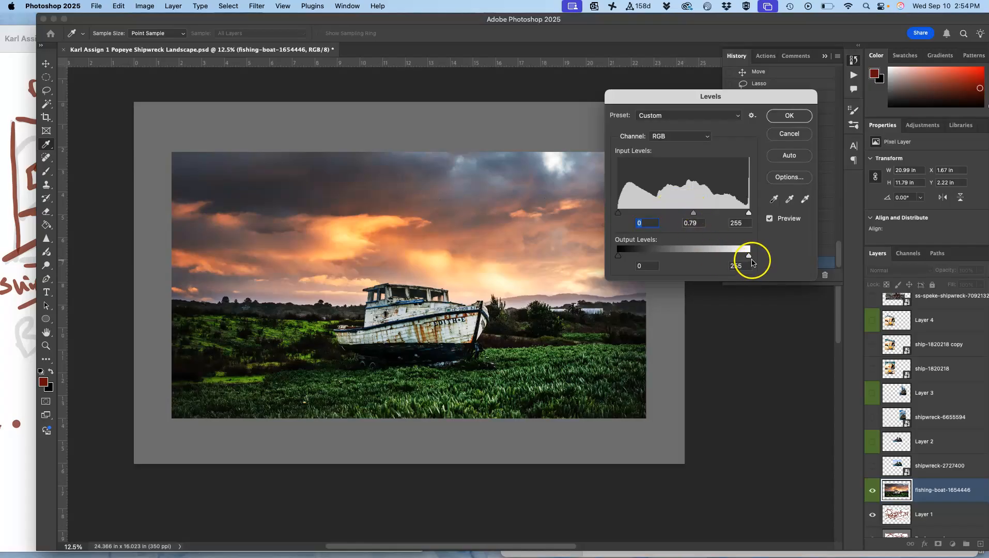
- Lower the output white level to 223, apply Levels, and compare the photo with its state before the adjustment
mouse_move(749, 256)
left_mouse_down()
mouse_move(738, 254)
mouse_move(750, 257)
left_mouse_up()
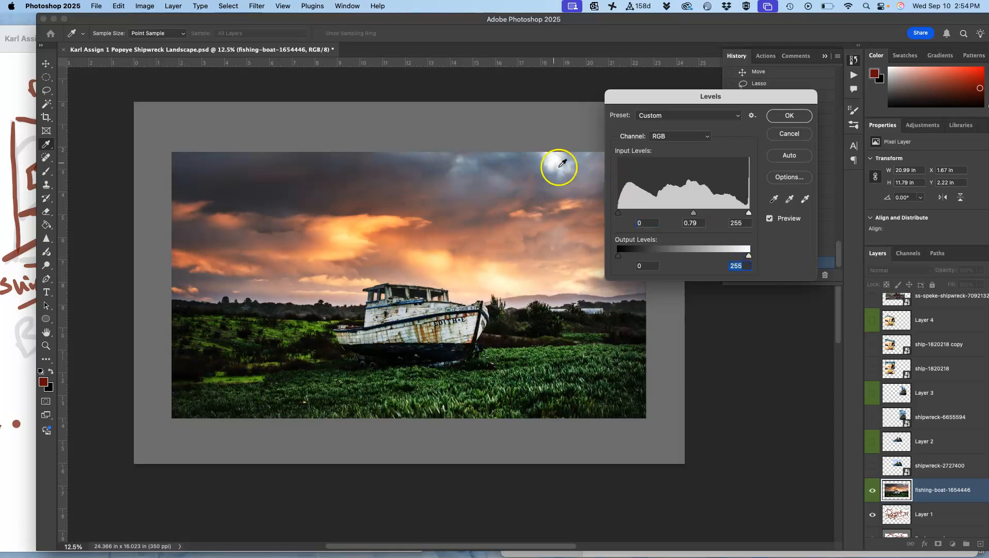
left_click_drag(748, 257, 733, 258)
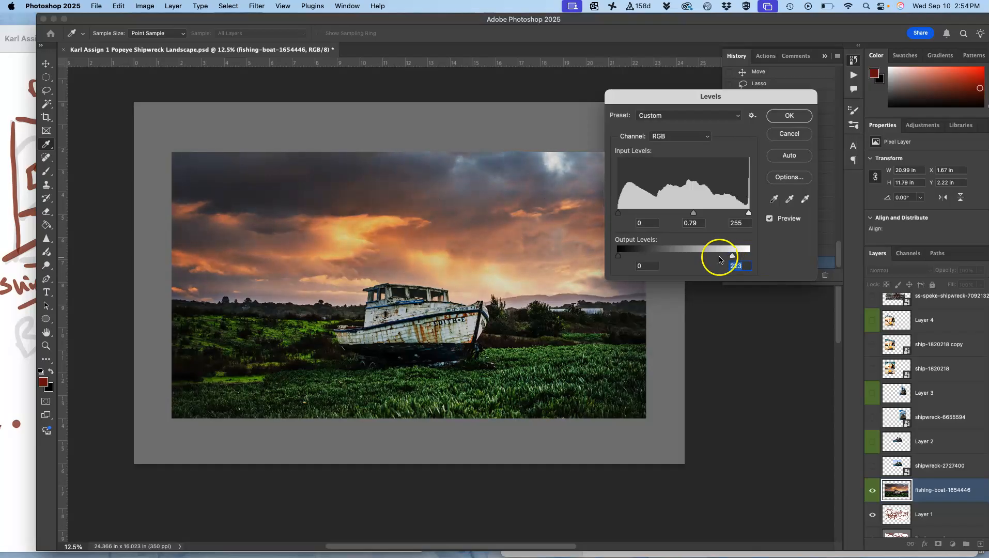
mouse_move(619, 258)
left_mouse_down()
mouse_move(651, 258)
mouse_move(613, 258)
left_mouse_up()
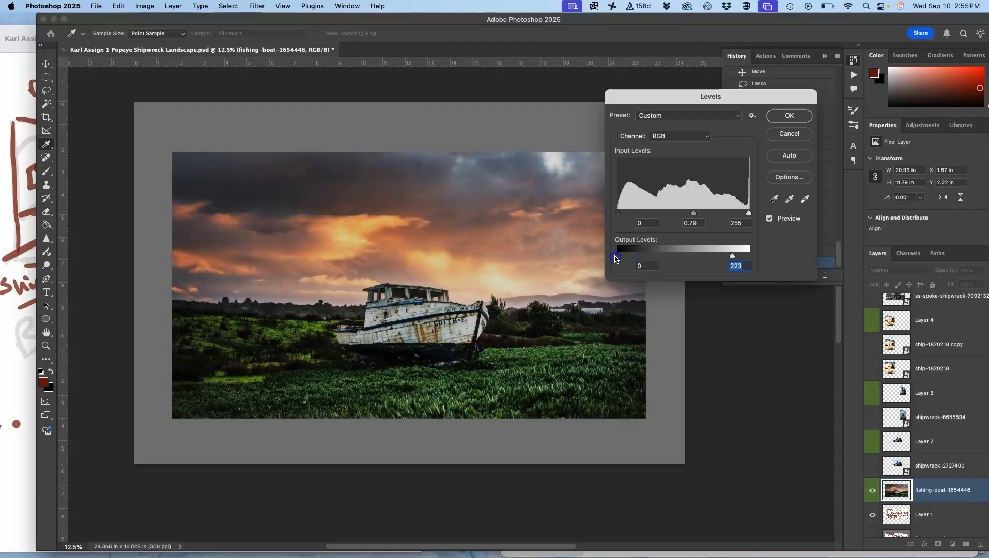
left_click(797, 115)
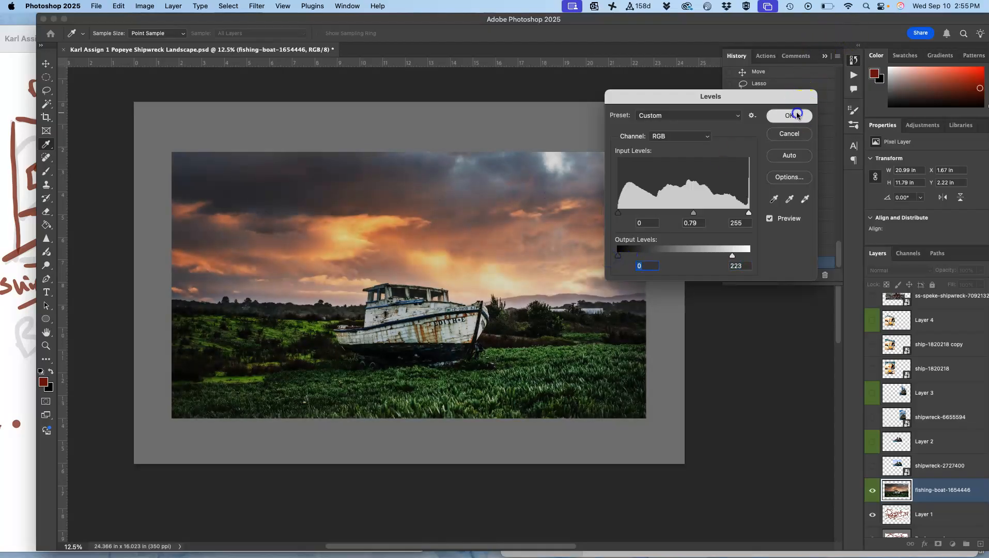
key("c")
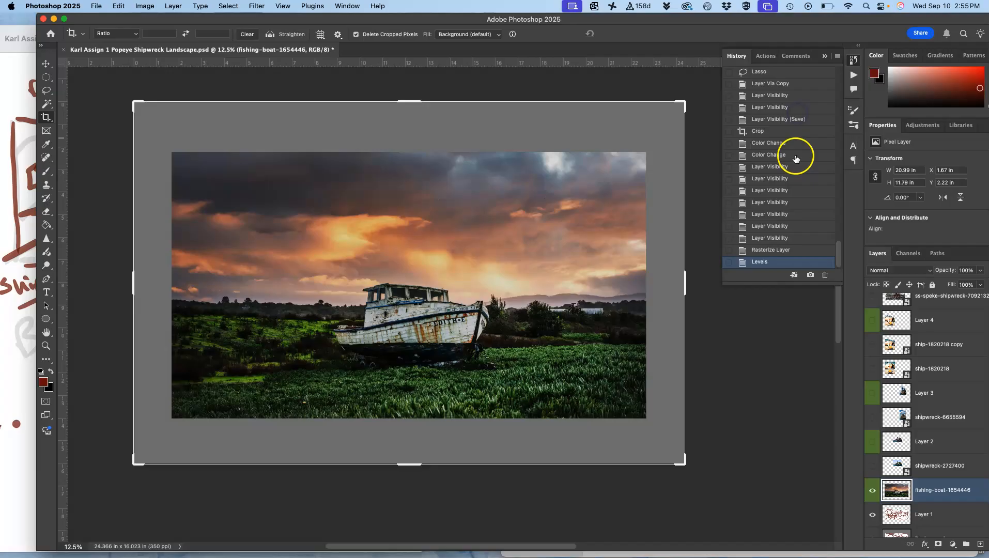
left_click(763, 252)
left_click(761, 262)
- Shift the photo toward cyan and blue with Color Balance, setting shadows to -26, 0, +23, and compare it with the previous state
left_click(147, 5)
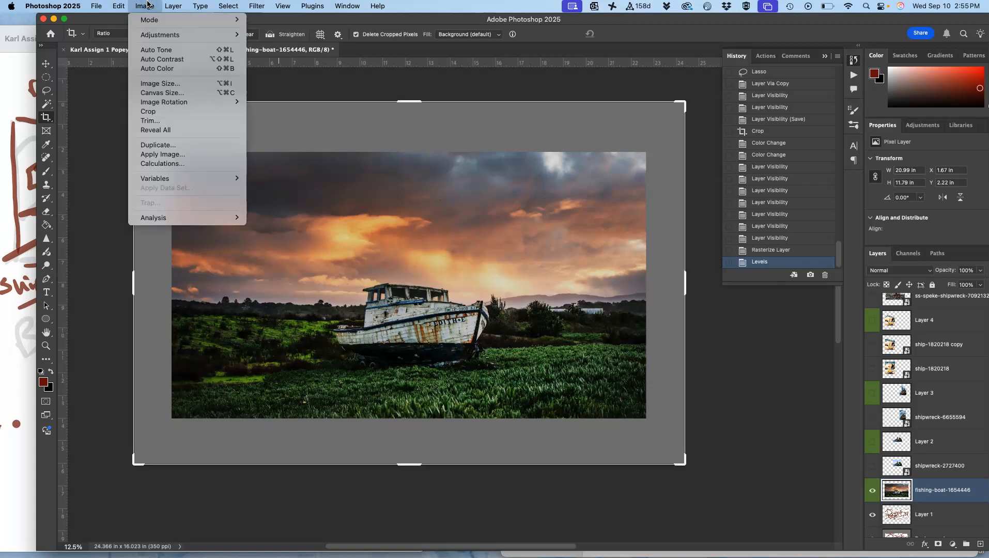
mouse_move(170, 35)
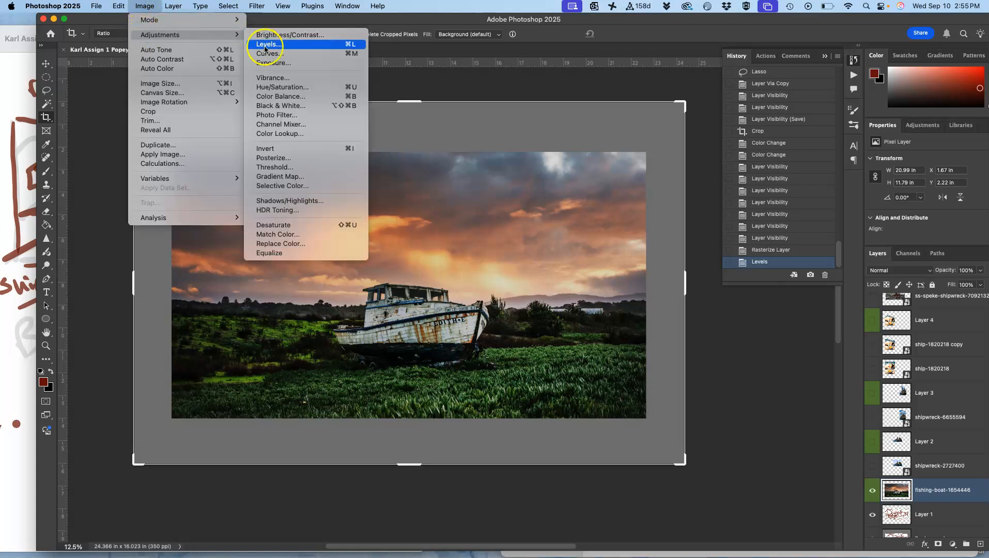
key("super+b")
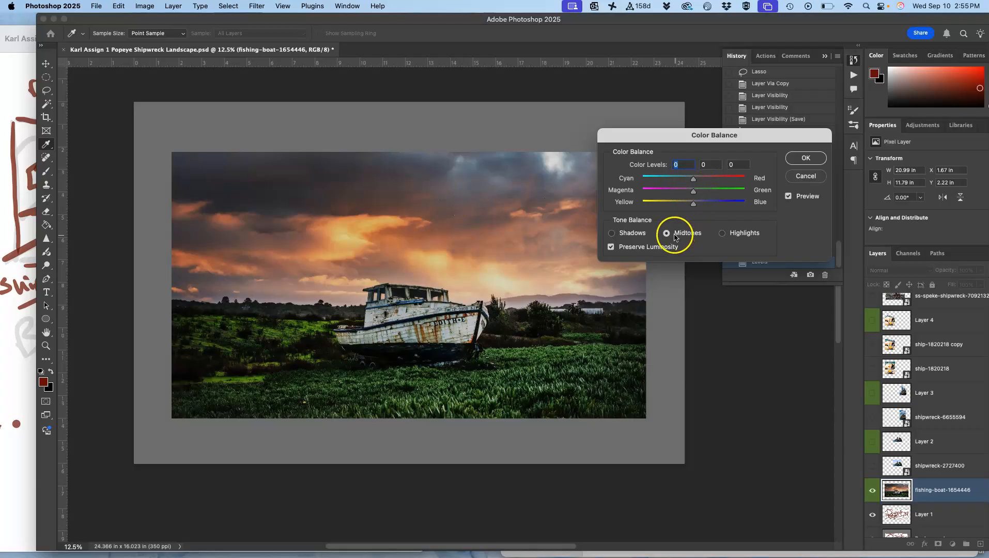
left_click_drag(693, 196, 681, 192)
mouse_move(682, 193)
left_mouse_down()
mouse_move(706, 208)
mouse_move(708, 180)
mouse_move(686, 193)
mouse_move(710, 193)
mouse_move(678, 204)
mouse_move(695, 207)
mouse_move(707, 206)
mouse_move(680, 179)
left_mouse_up()
left_click(722, 233)
left_click(612, 233)
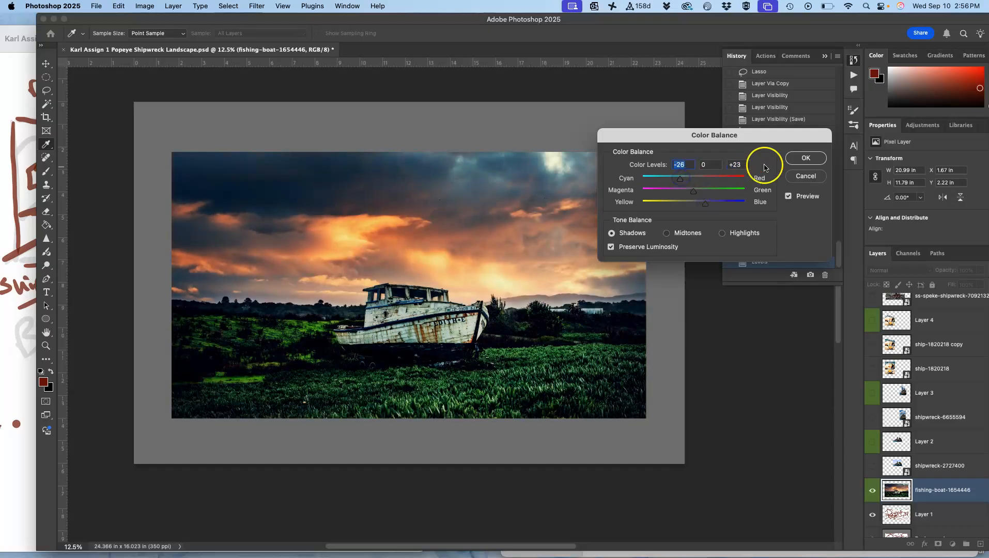
left_click(793, 164)
key("c")
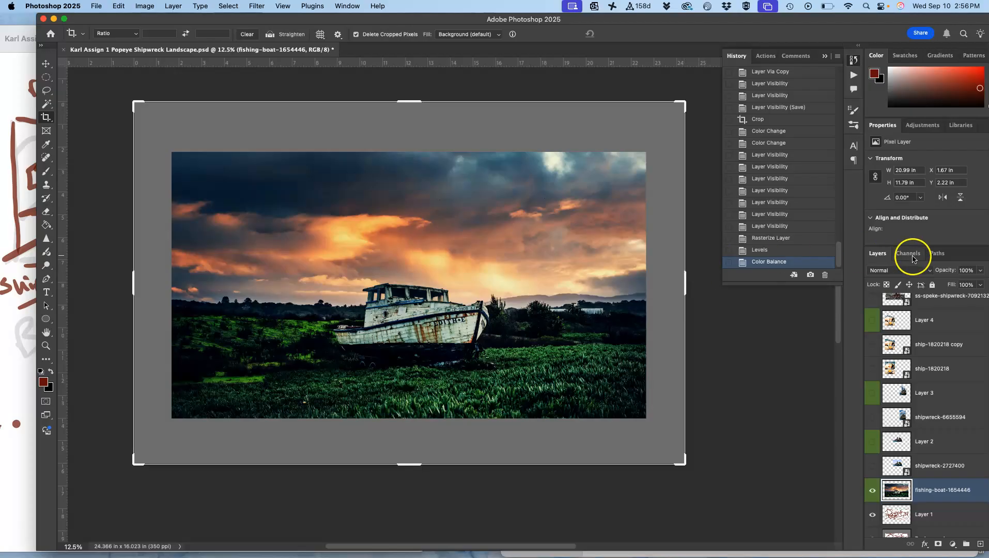
left_click(781, 250)
left_click(781, 261)
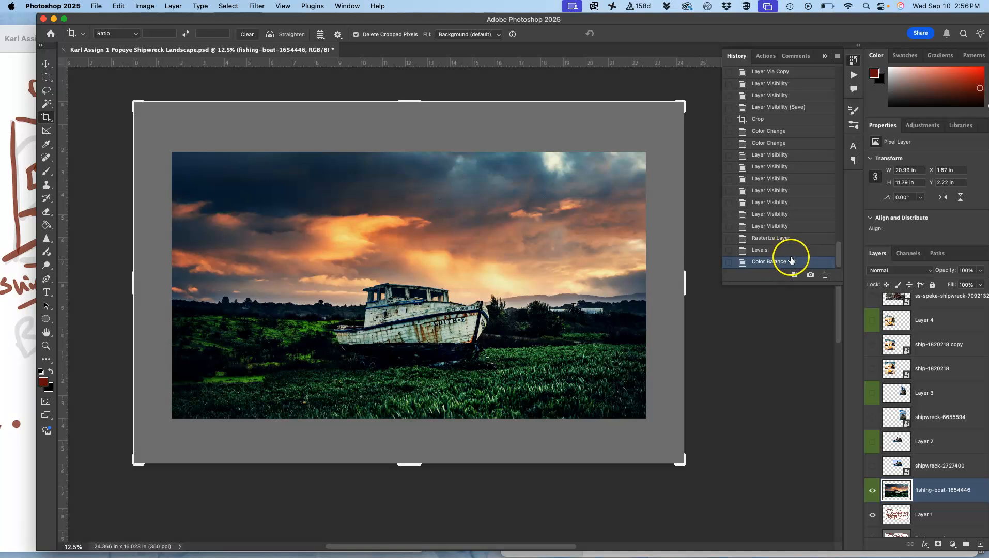
- Start a Hue/Saturation adjustment on the fishing-boat photo and shift the master hue to +1
left_click(145, 5)
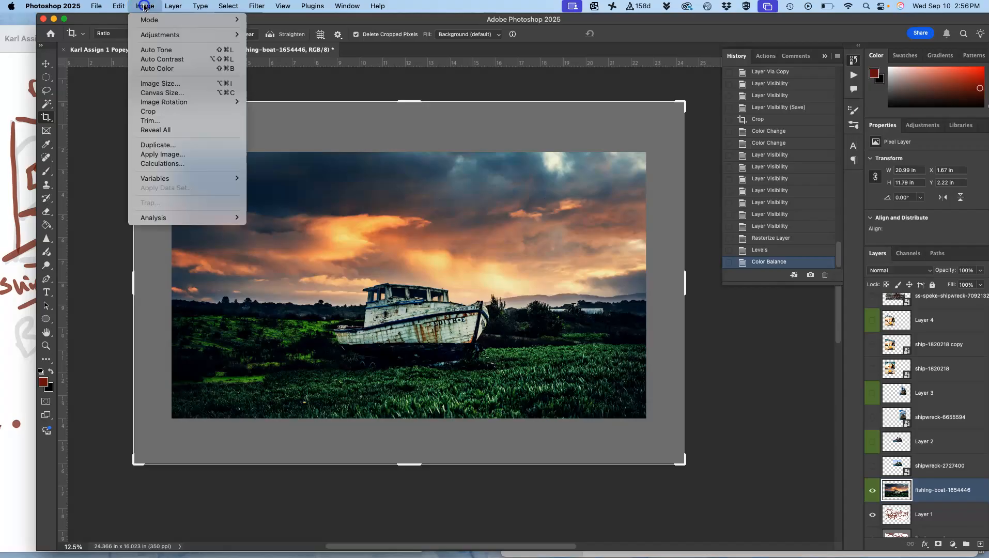
mouse_move(148, 35)
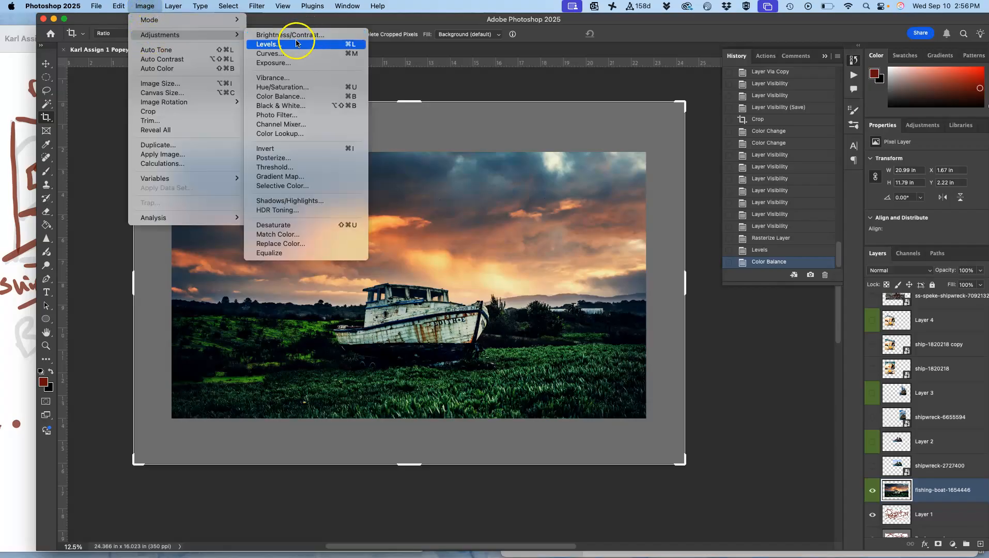
left_click(284, 88)
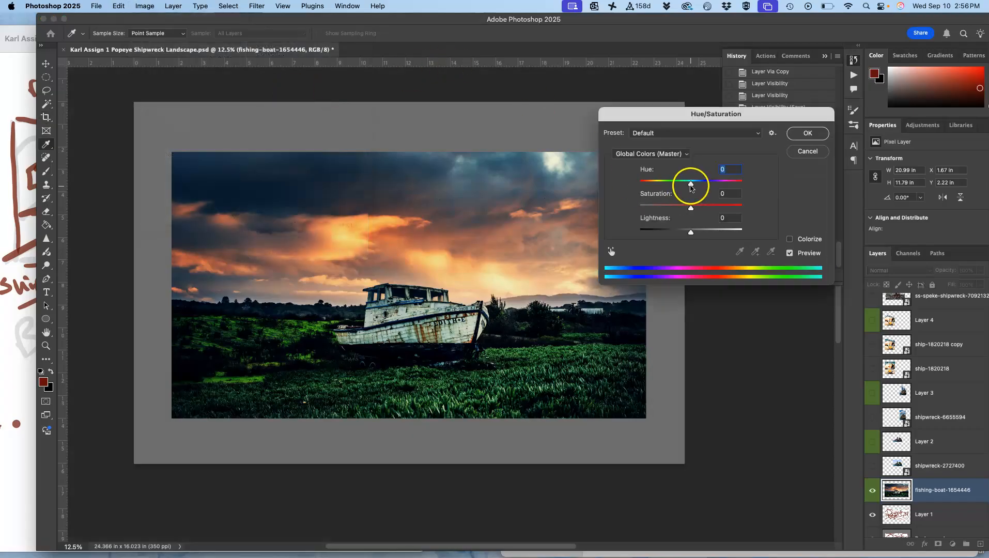
left_click_drag(691, 186, 691, 188)
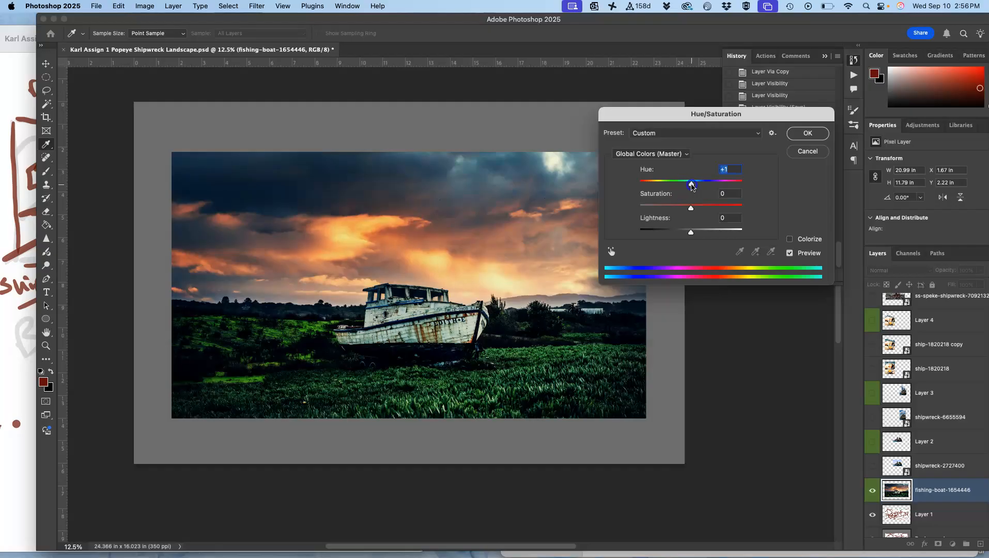